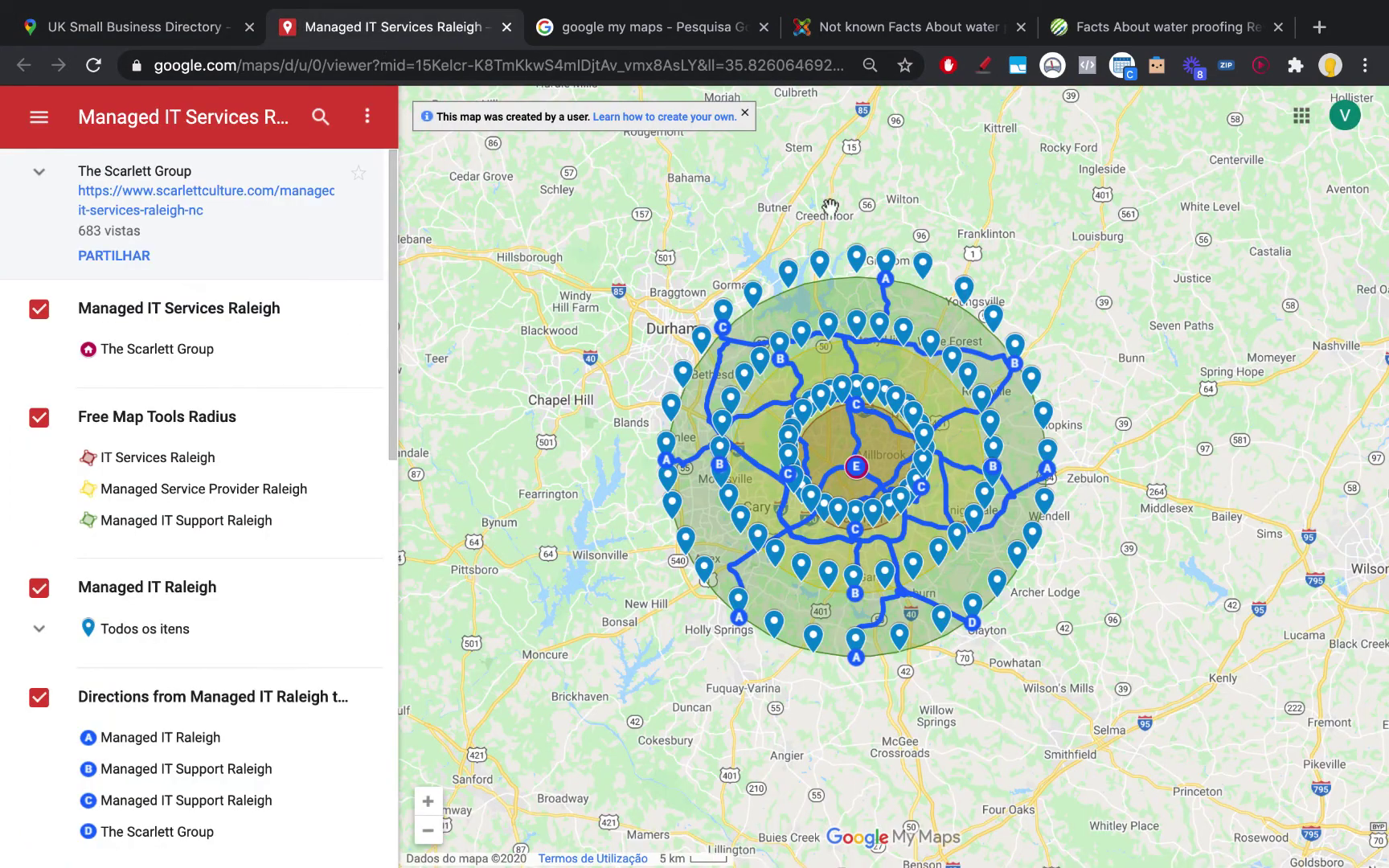
Return to the Raleigh IT services map and check the Managed IT Raleigh marker's details.
left_click(178, 33)
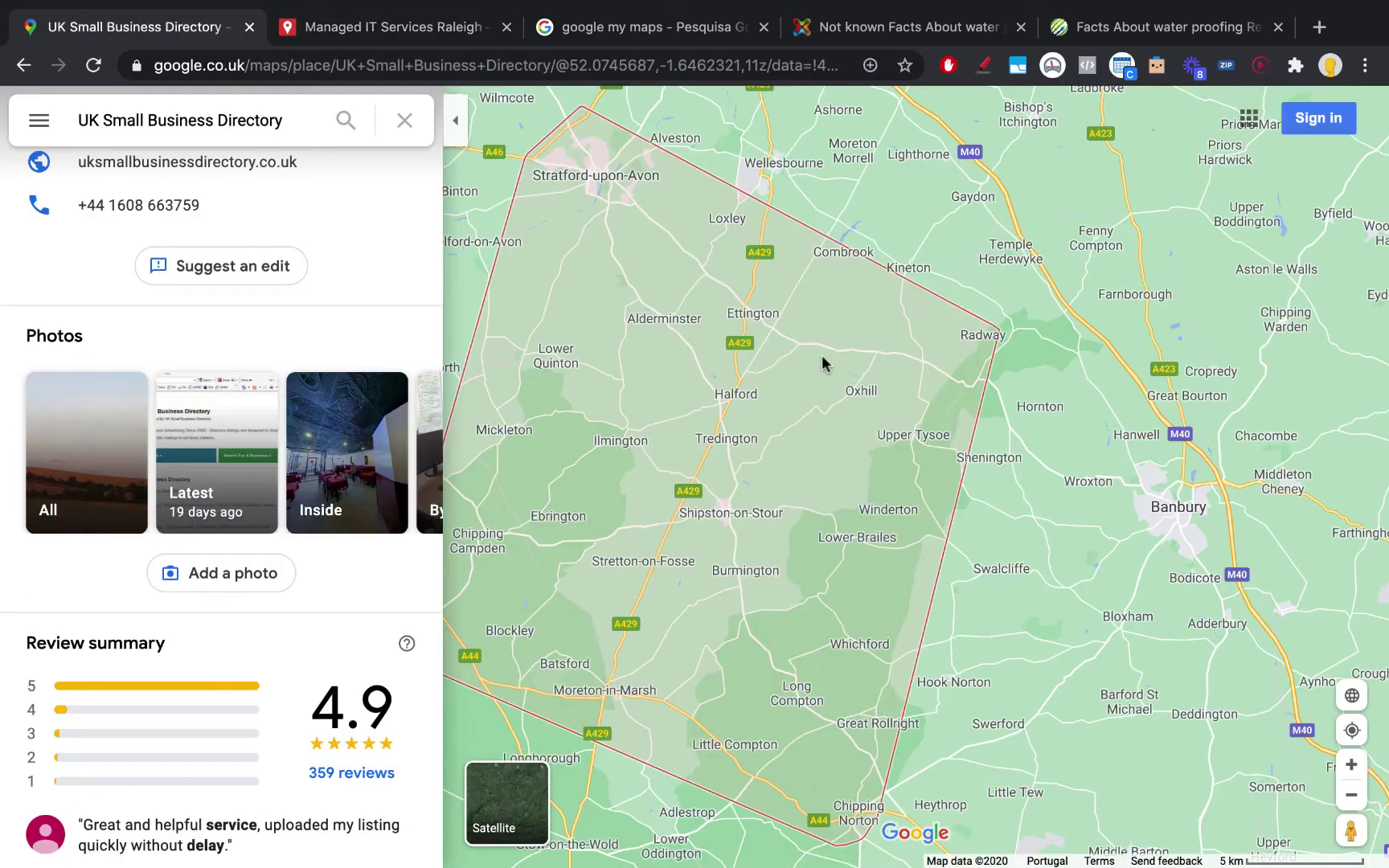
left_click(406, 41)
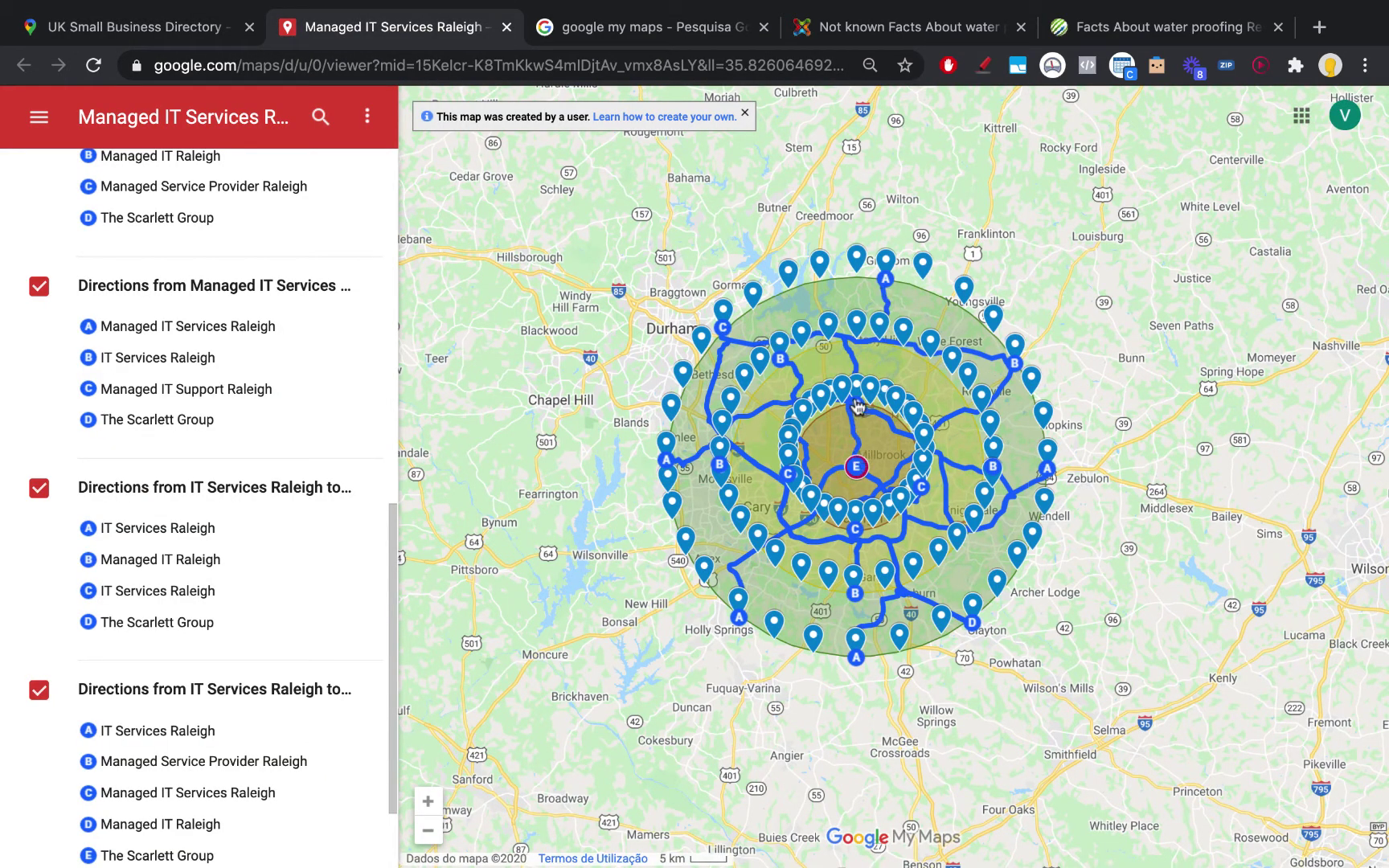
left_click(885, 281)
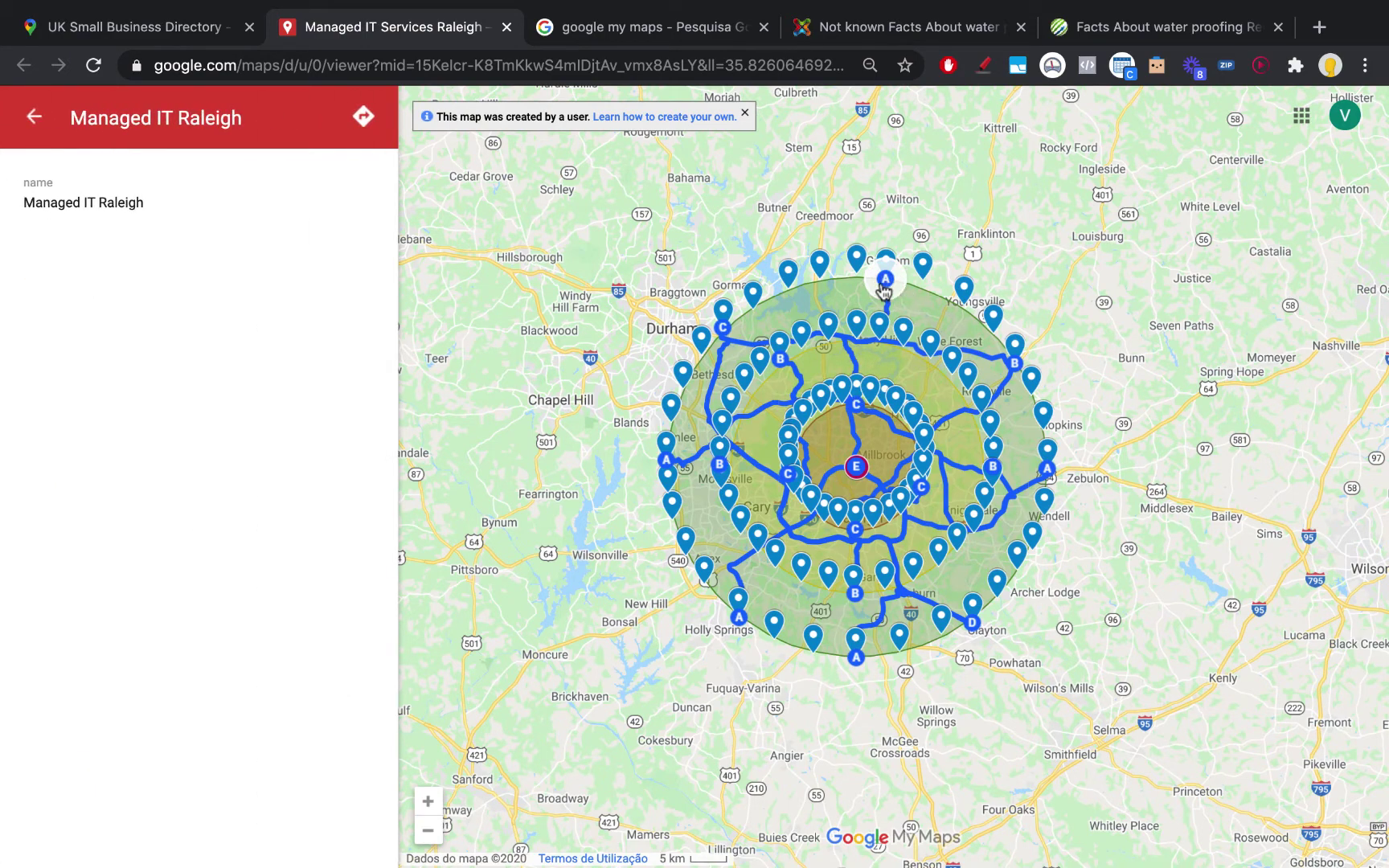
left_click(40, 119)
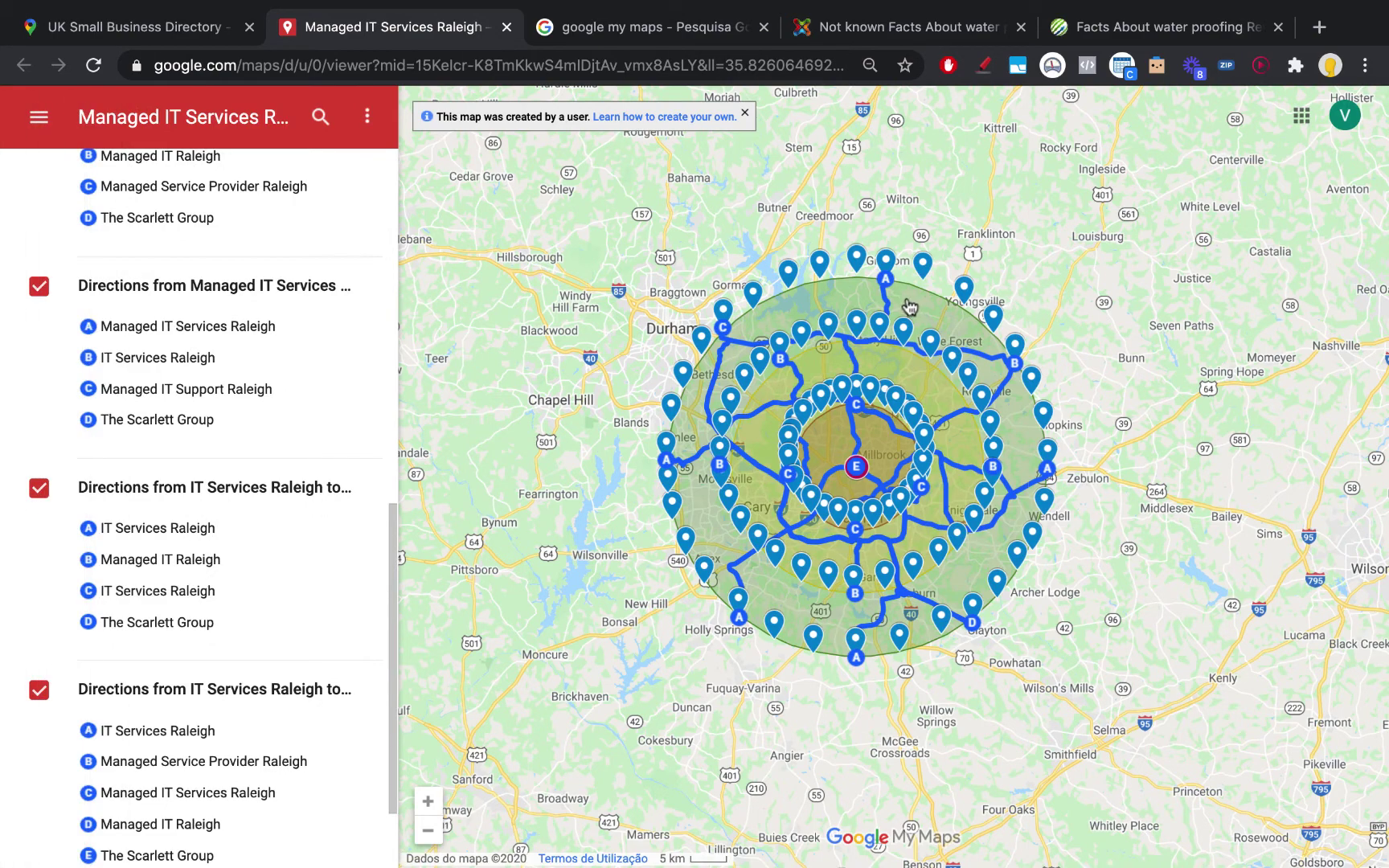
left_click(885, 281)
left_click(889, 293)
Zoom around the Raleigh map, then go to the 'google my maps' search results.
scroll(874, 448, "up", 2)
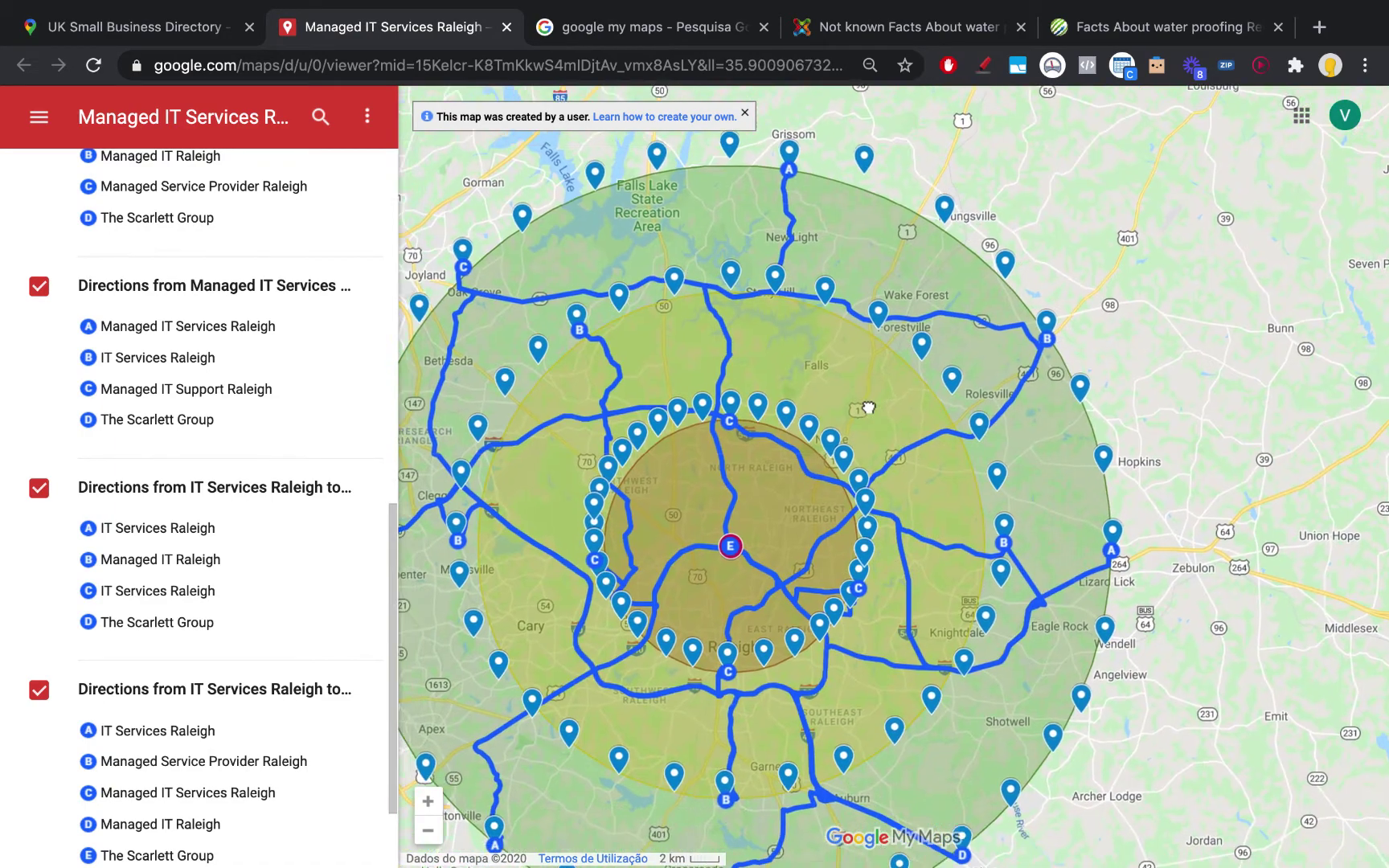
scroll(873, 512, "down", 2)
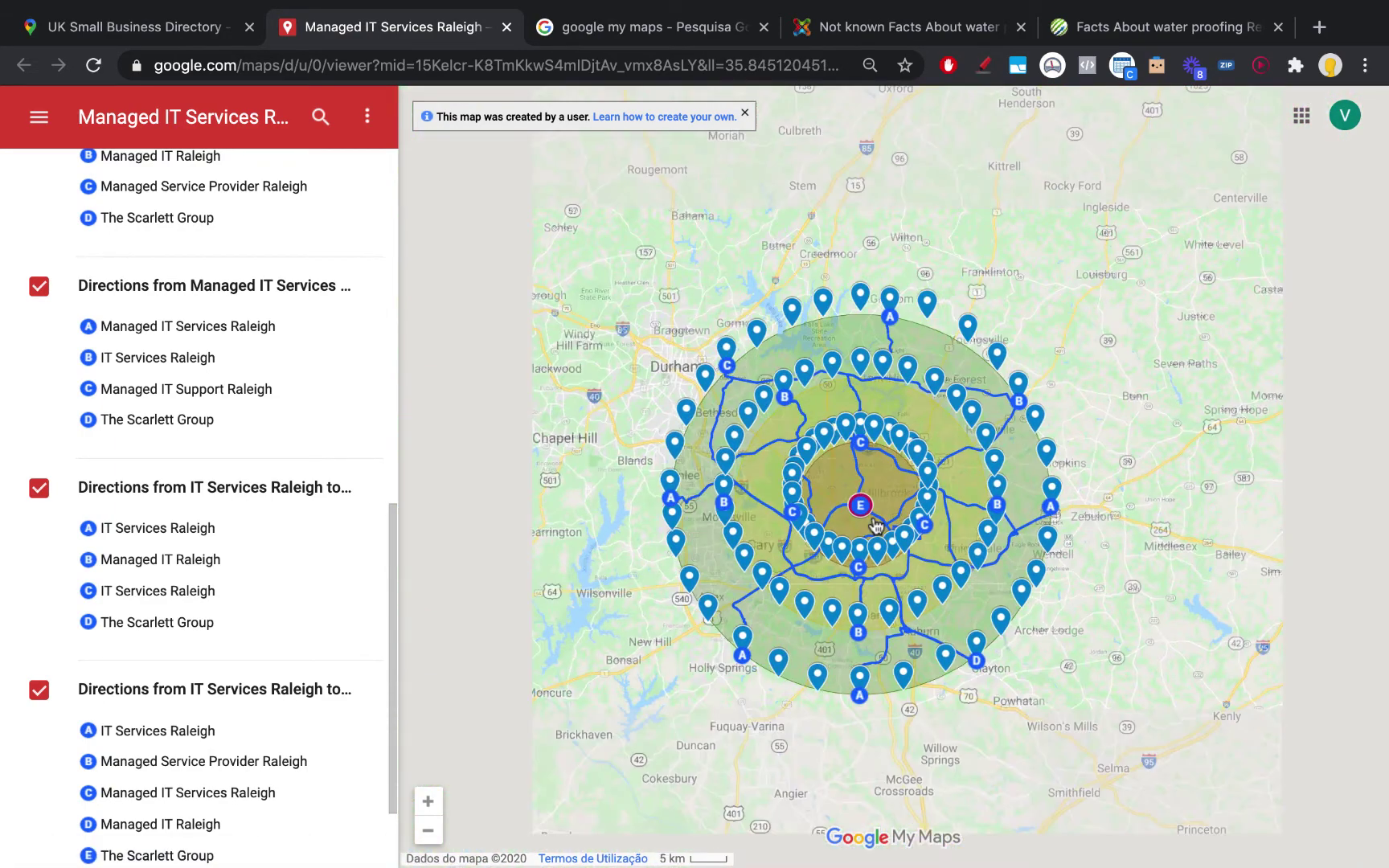
scroll(193, 735, "down", 2)
scroll(687, 434, "up", 2)
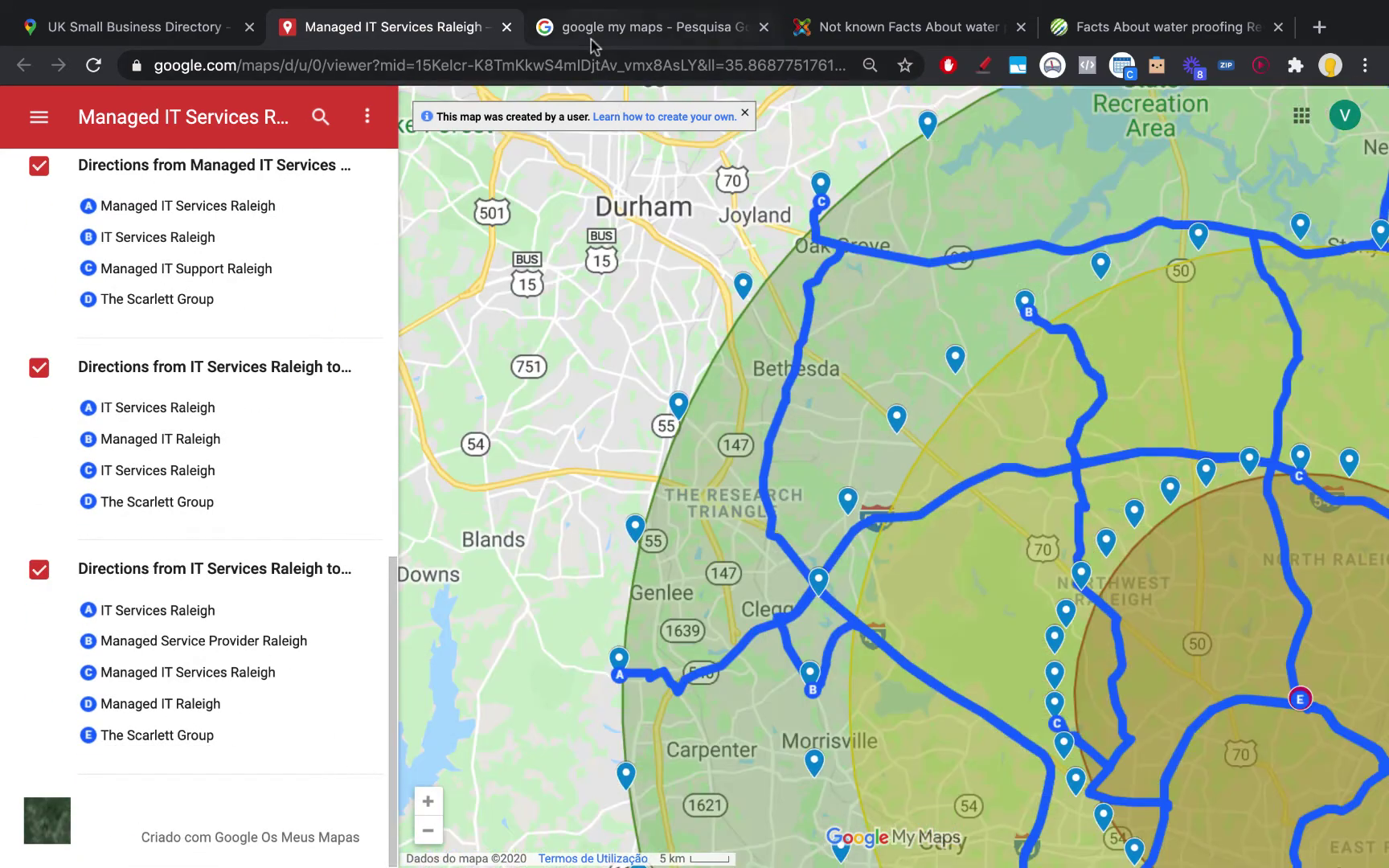
left_click(594, 28)
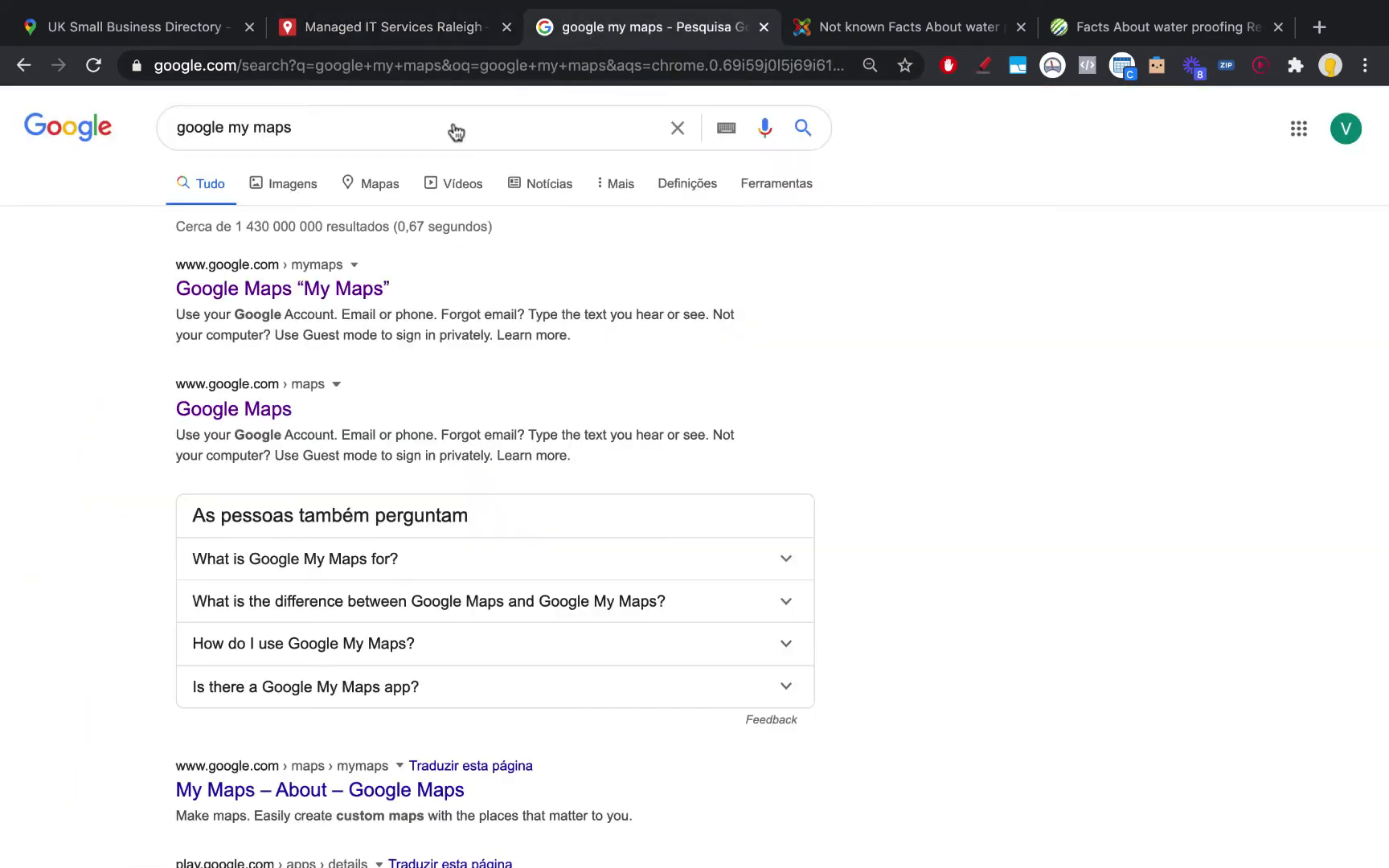
Open Google My Maps from the search result and create a new map.
left_click(349, 286)
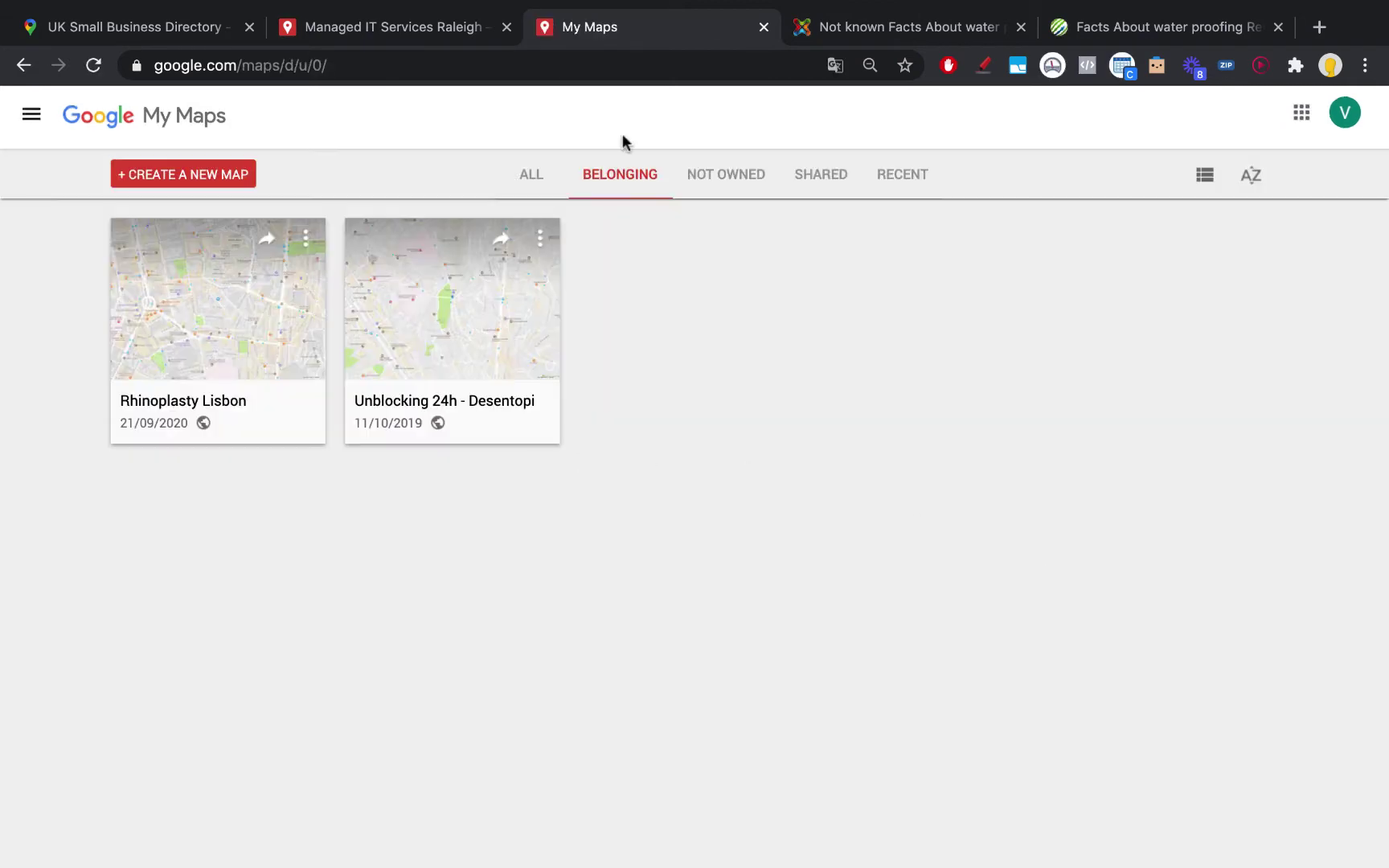
left_click(222, 180)
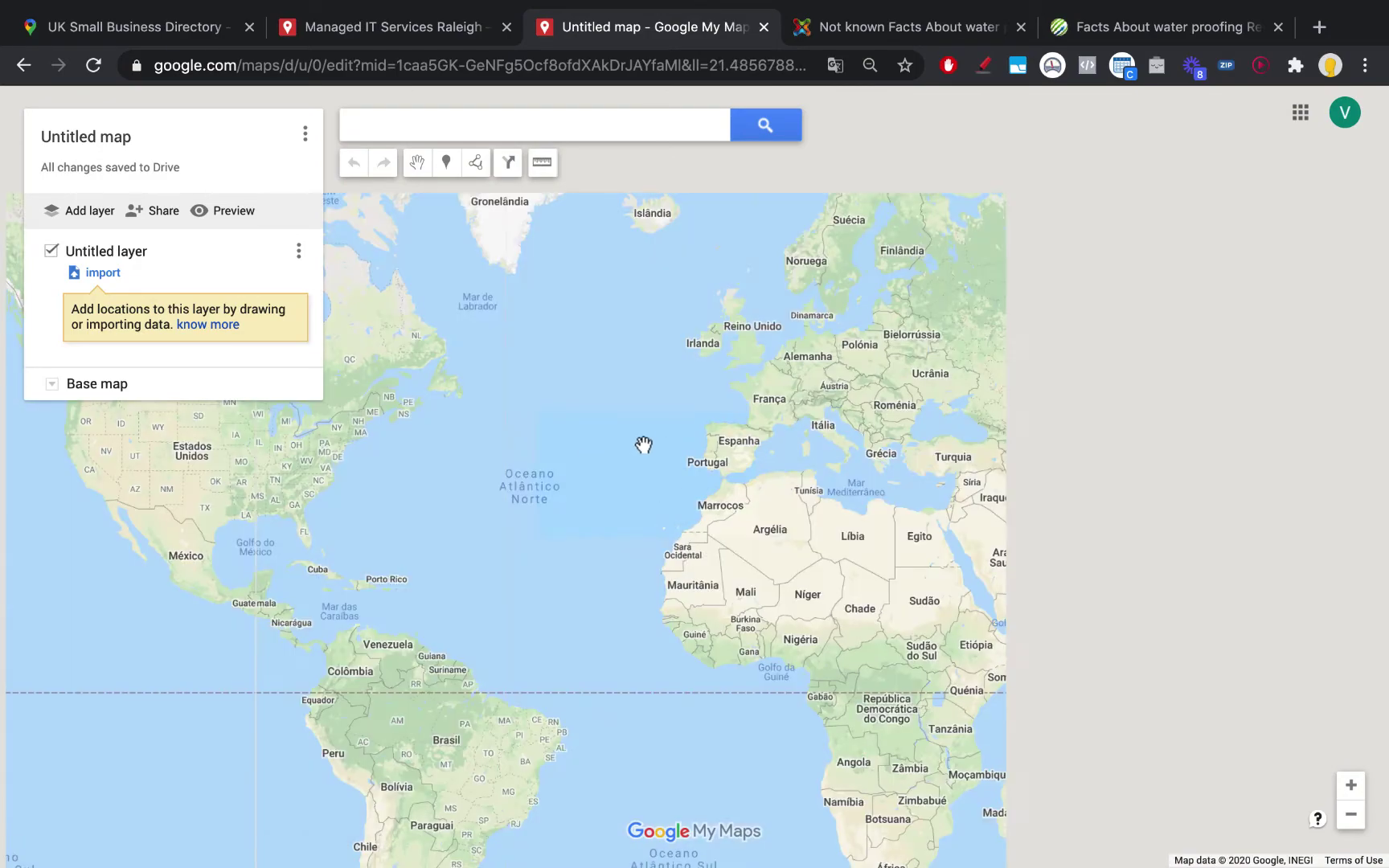
Zoom in to Austin and place a marker on the city.
scroll(458, 508, "up", 5)
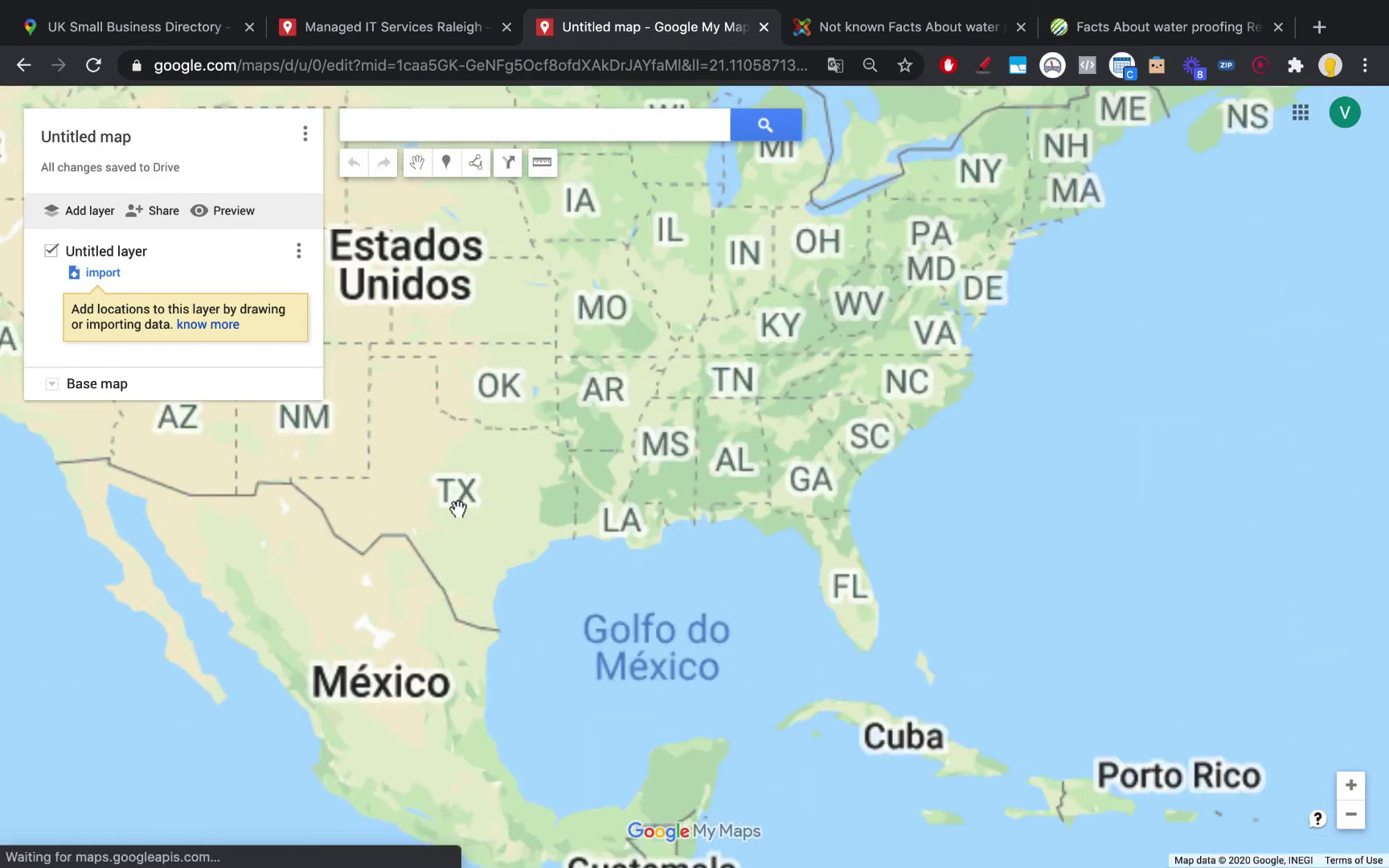
scroll(458, 508, "up", 2)
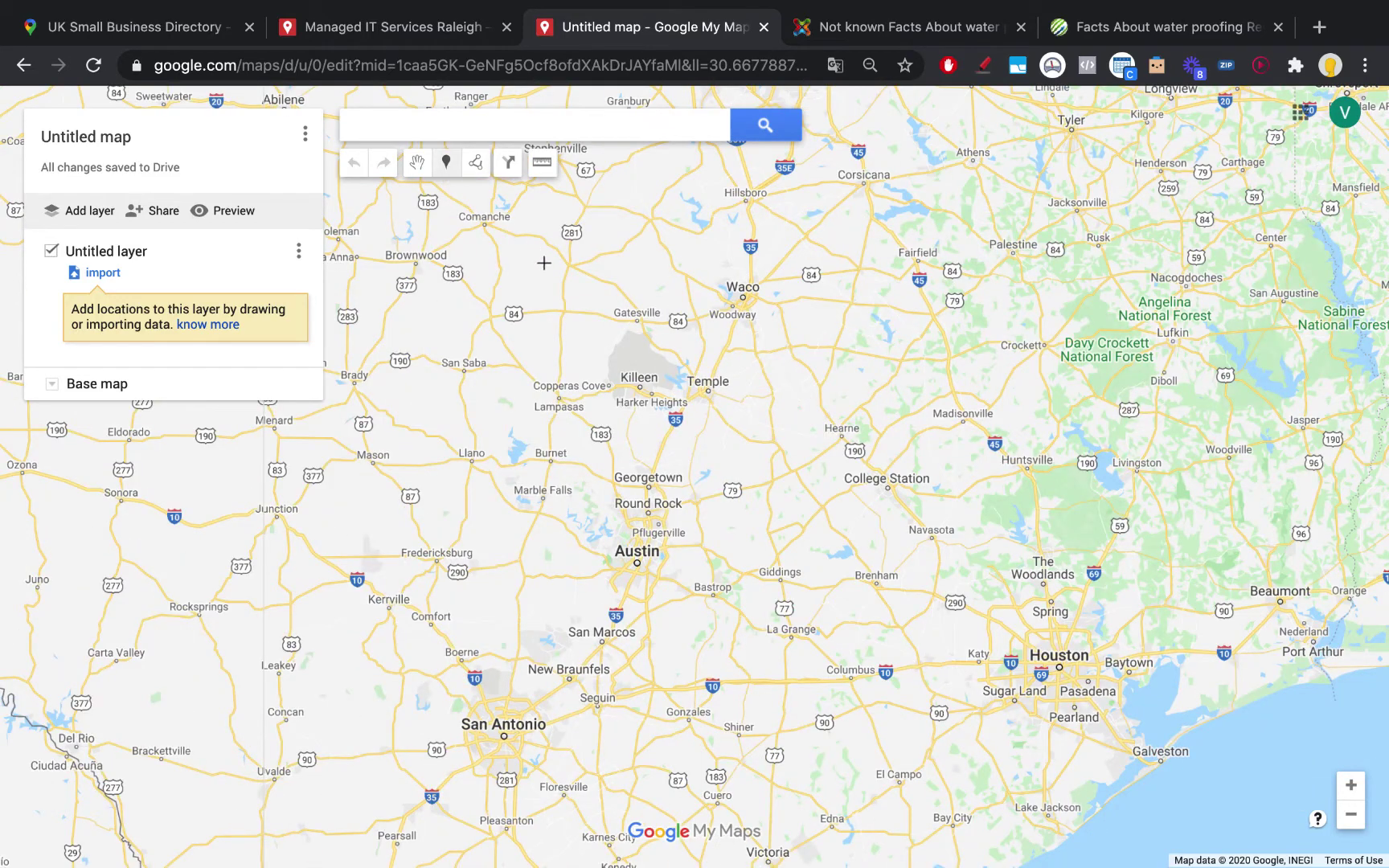
left_click(634, 563)
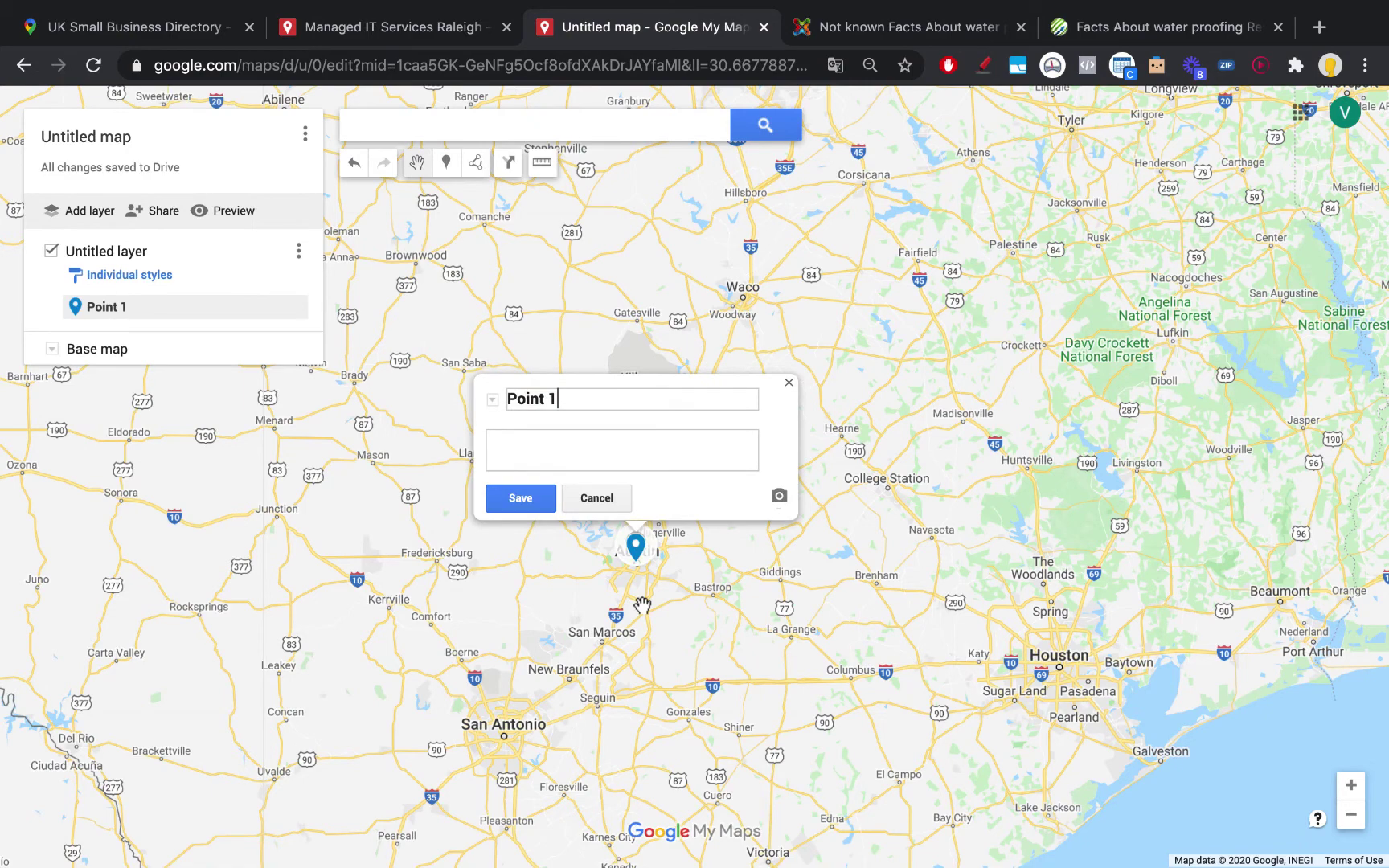
Rename the marker from 'Point 1' to 'Business location 1- kw'.
scroll(642, 604, "up", 3)
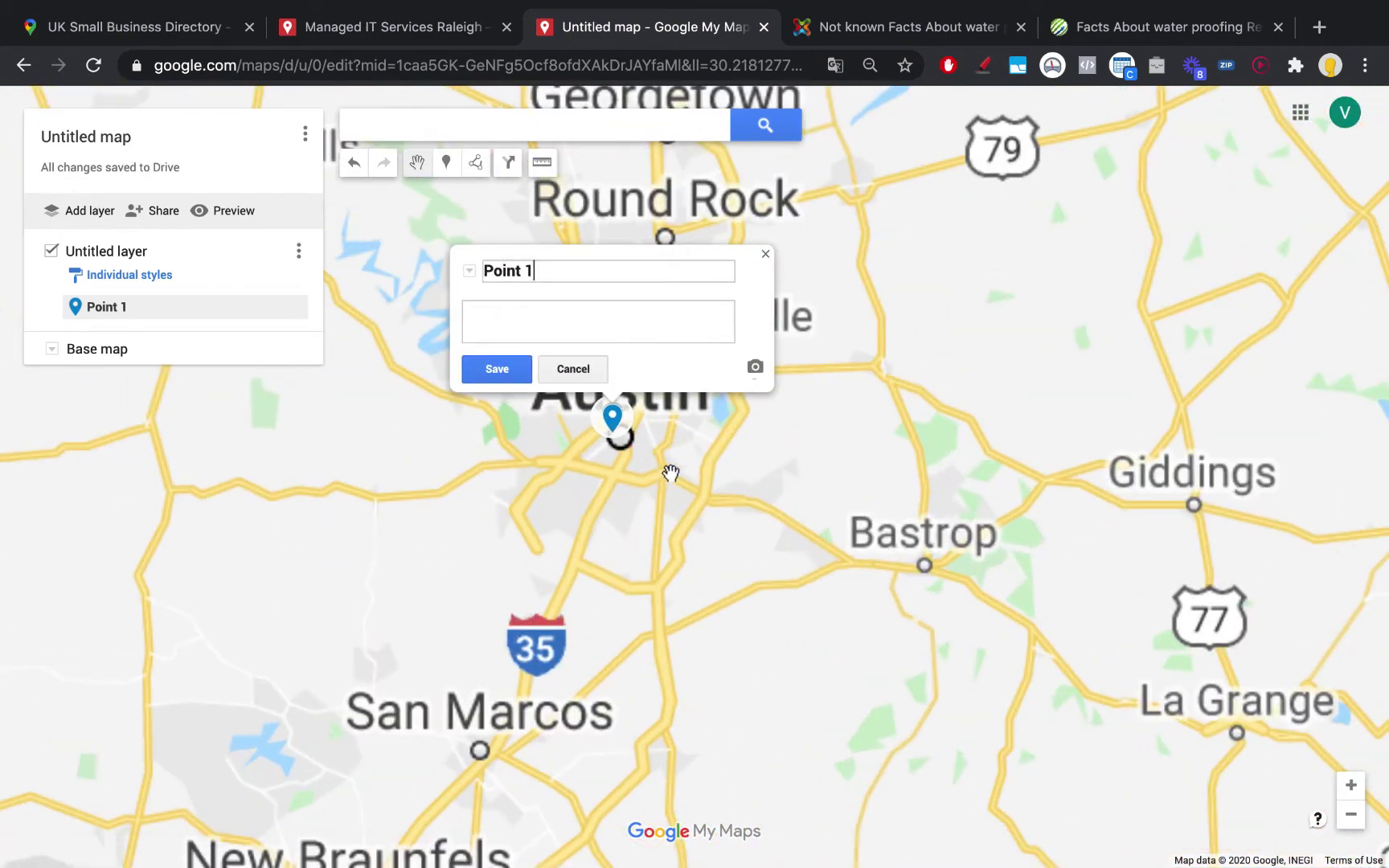
scroll(670, 473, "up", 2)
triple_click(588, 278)
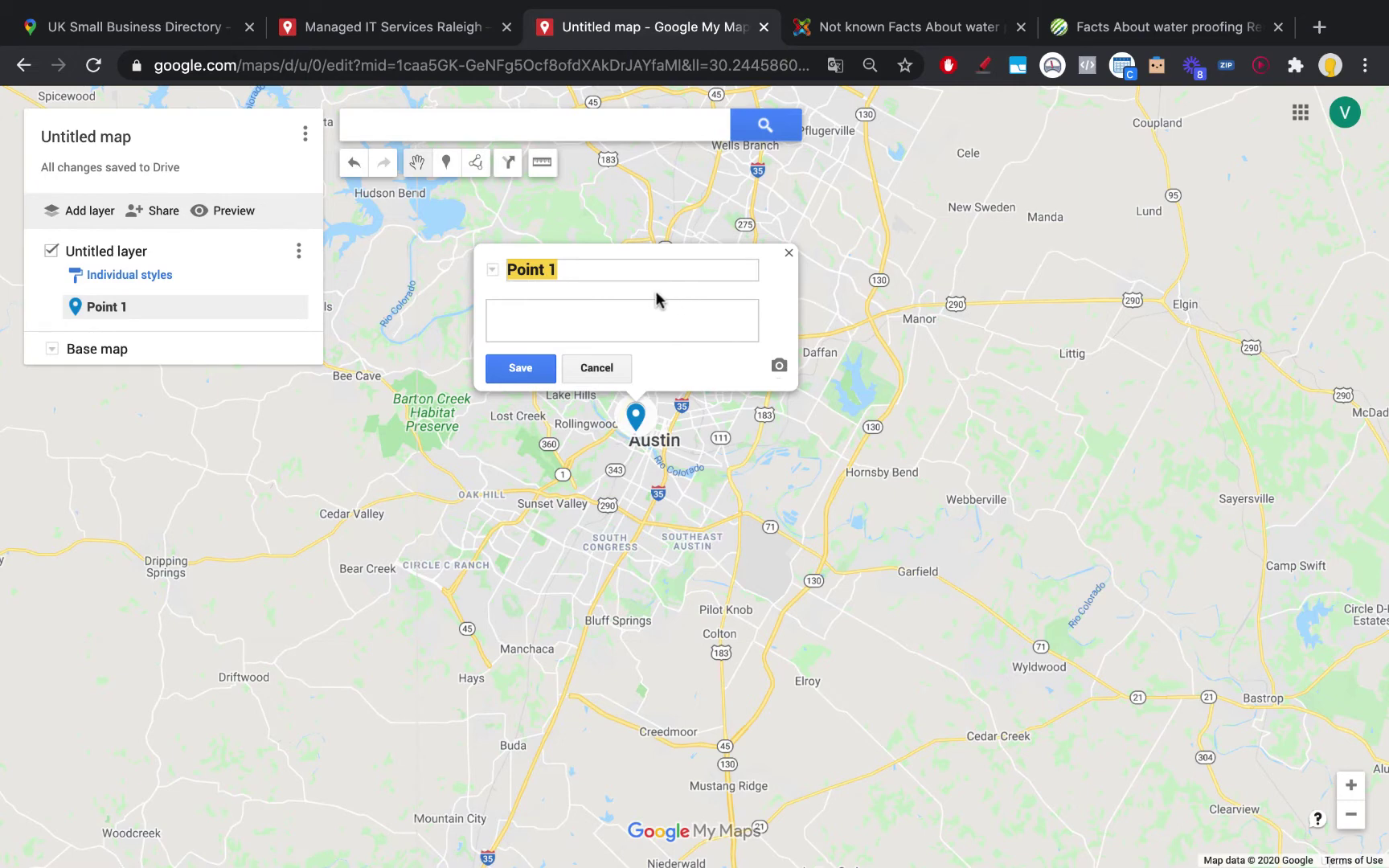
type("Bus")
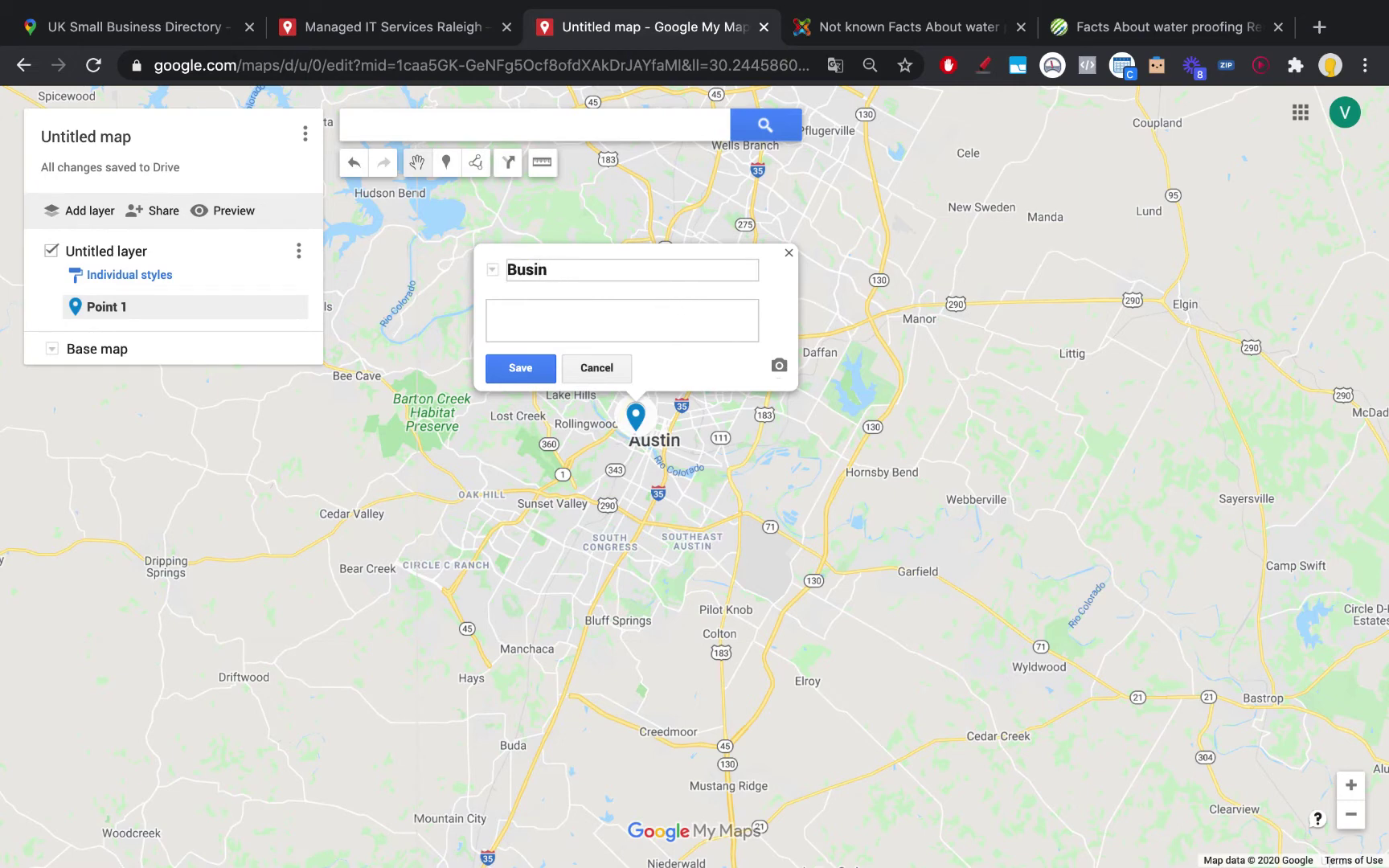
type("siness loc")
key("ctrl+a")
type("Business location 1- kw")
Give the Austin pin the description 'kws', save it, and make it orange.
left_click(640, 337)
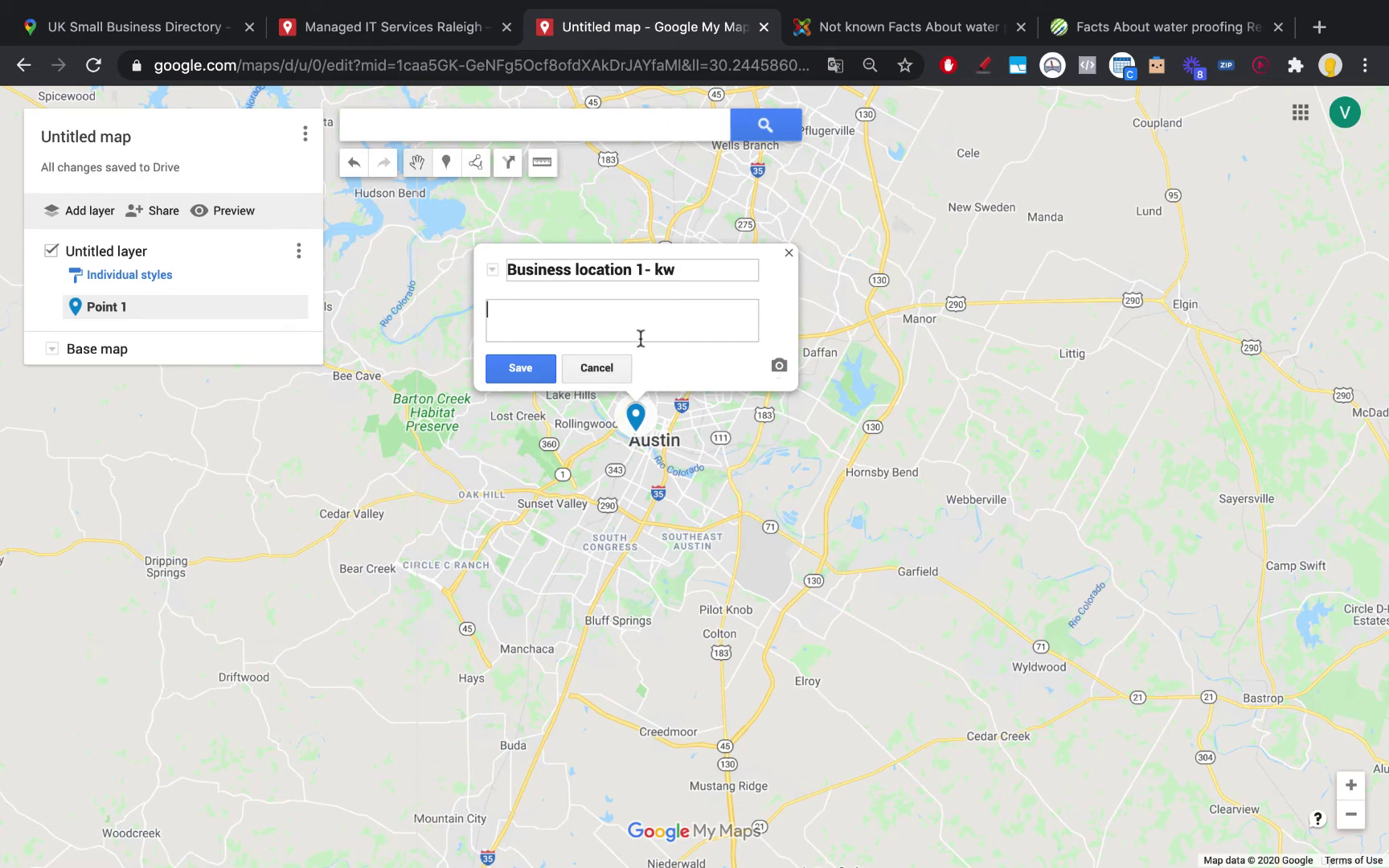
left_click(520, 368)
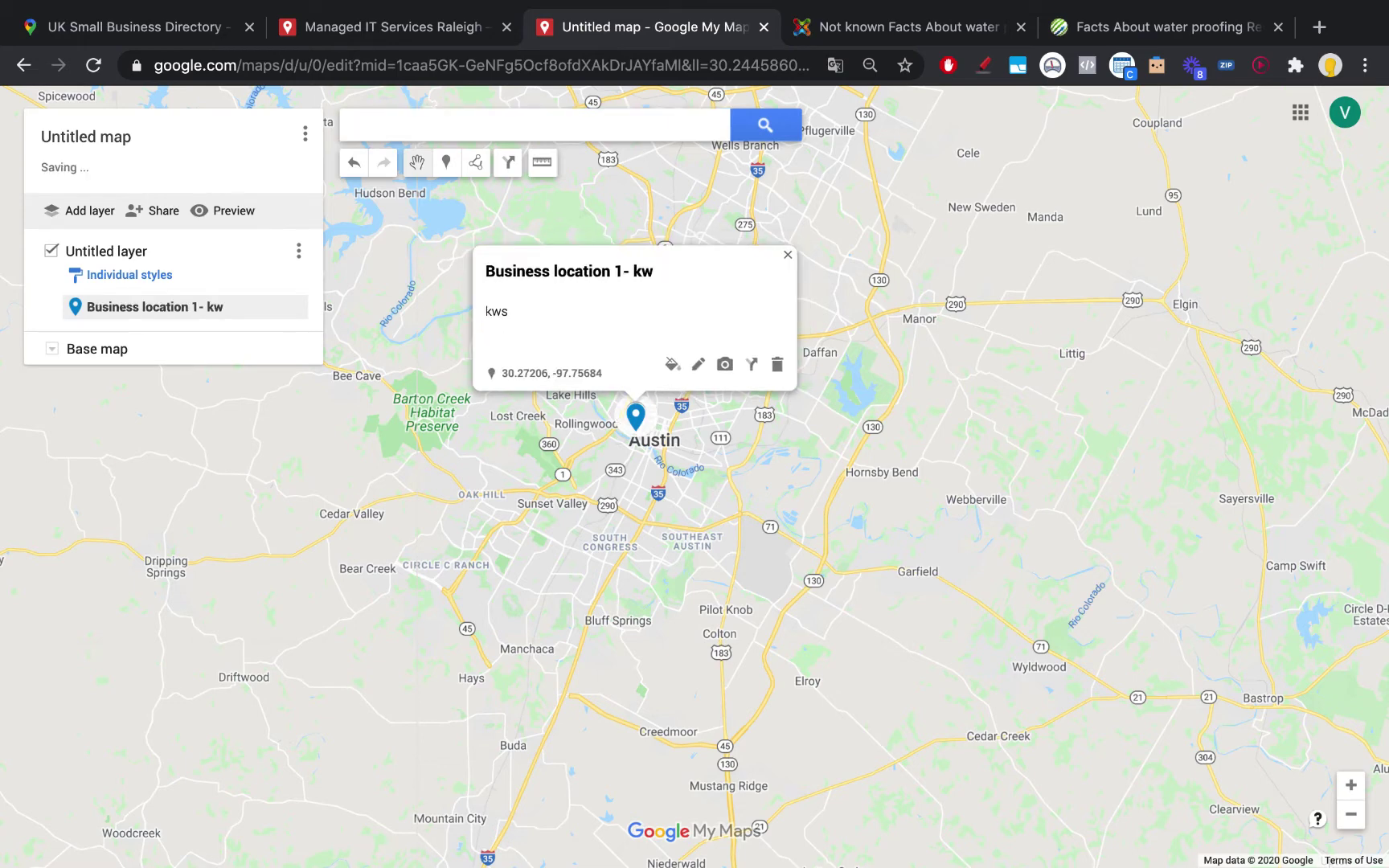
left_click(671, 366)
left_click(754, 366)
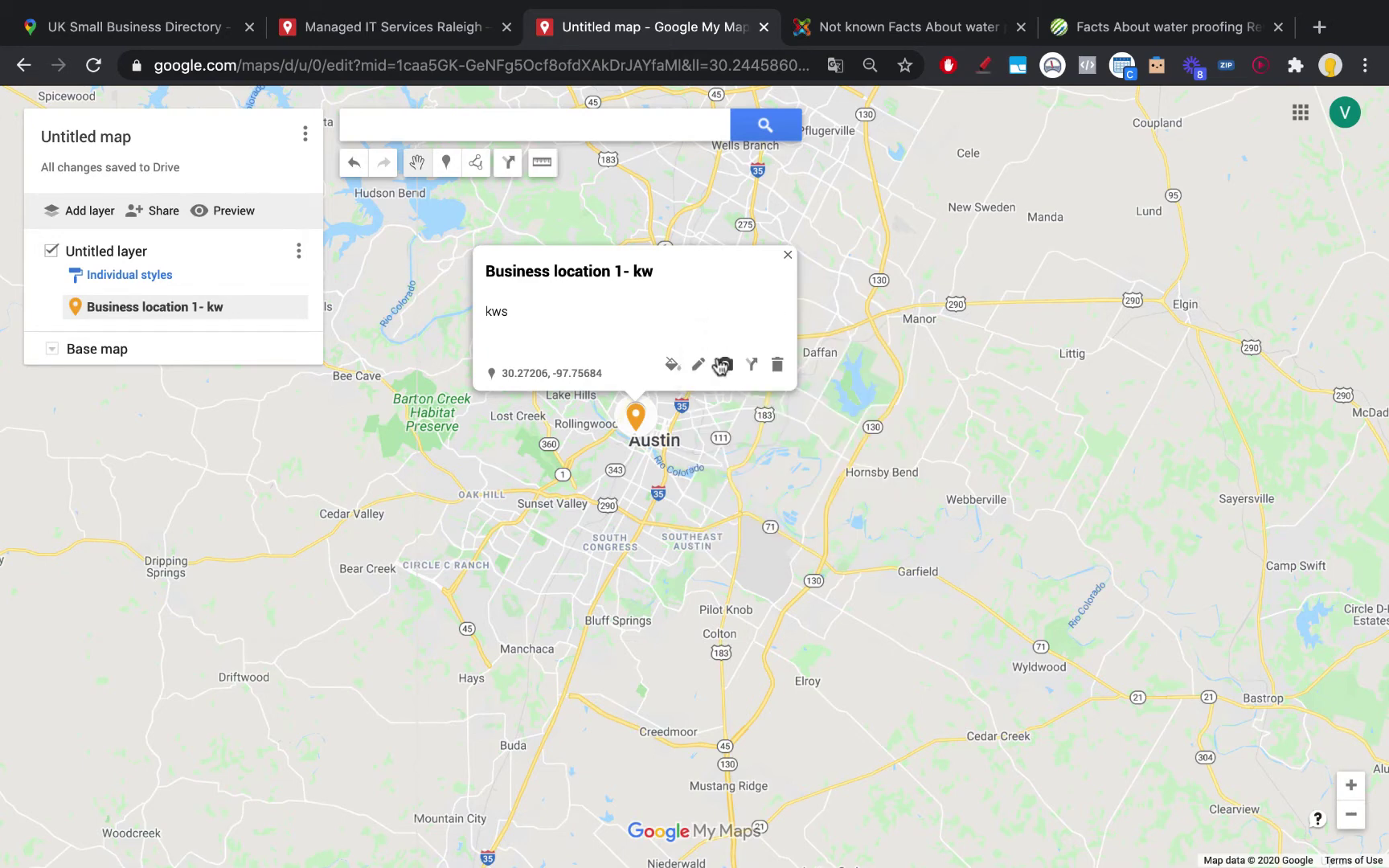
Close the pin's image picker without adding a photo, and zoom around central Austin.
left_click(722, 367)
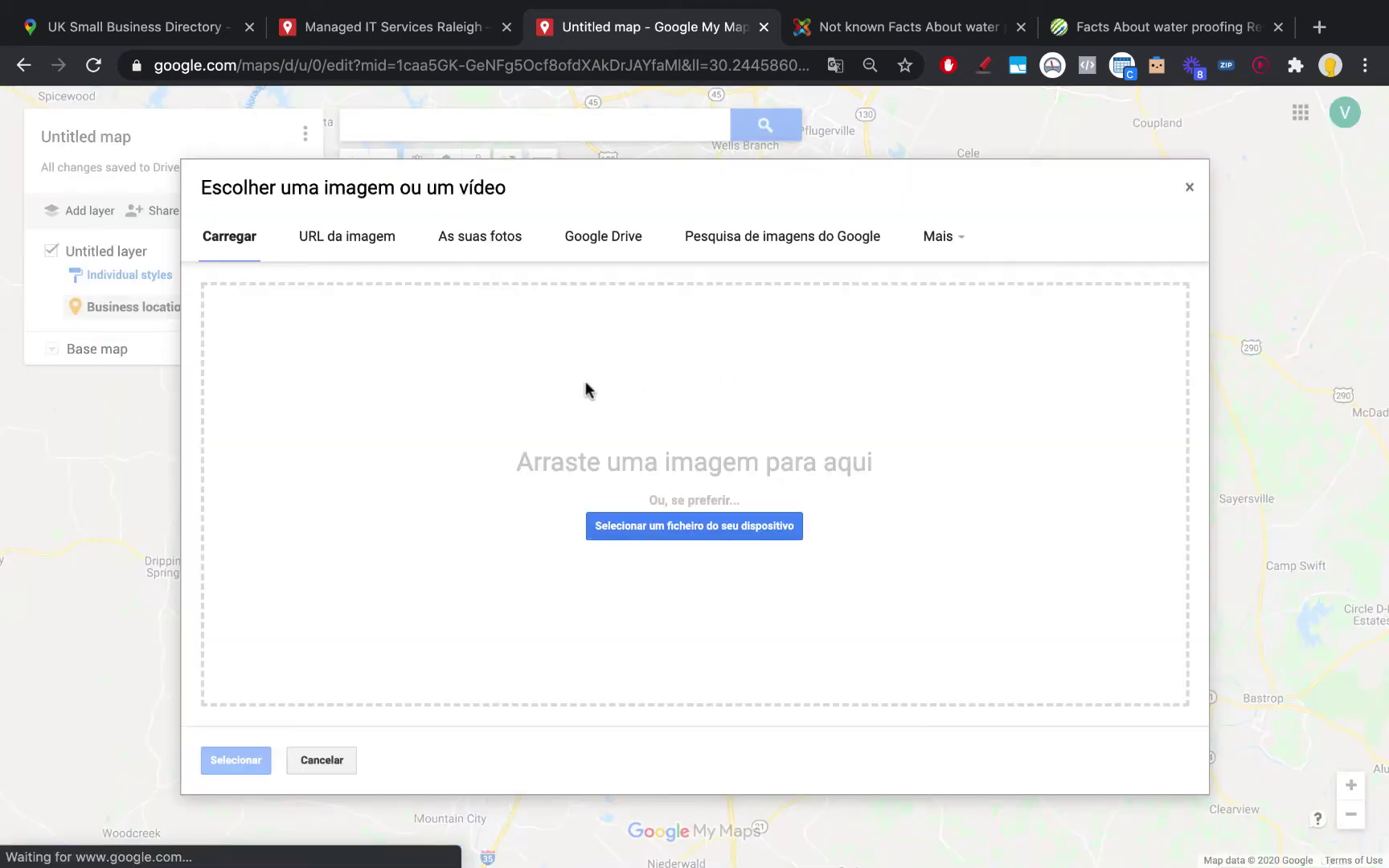
left_click(1189, 188)
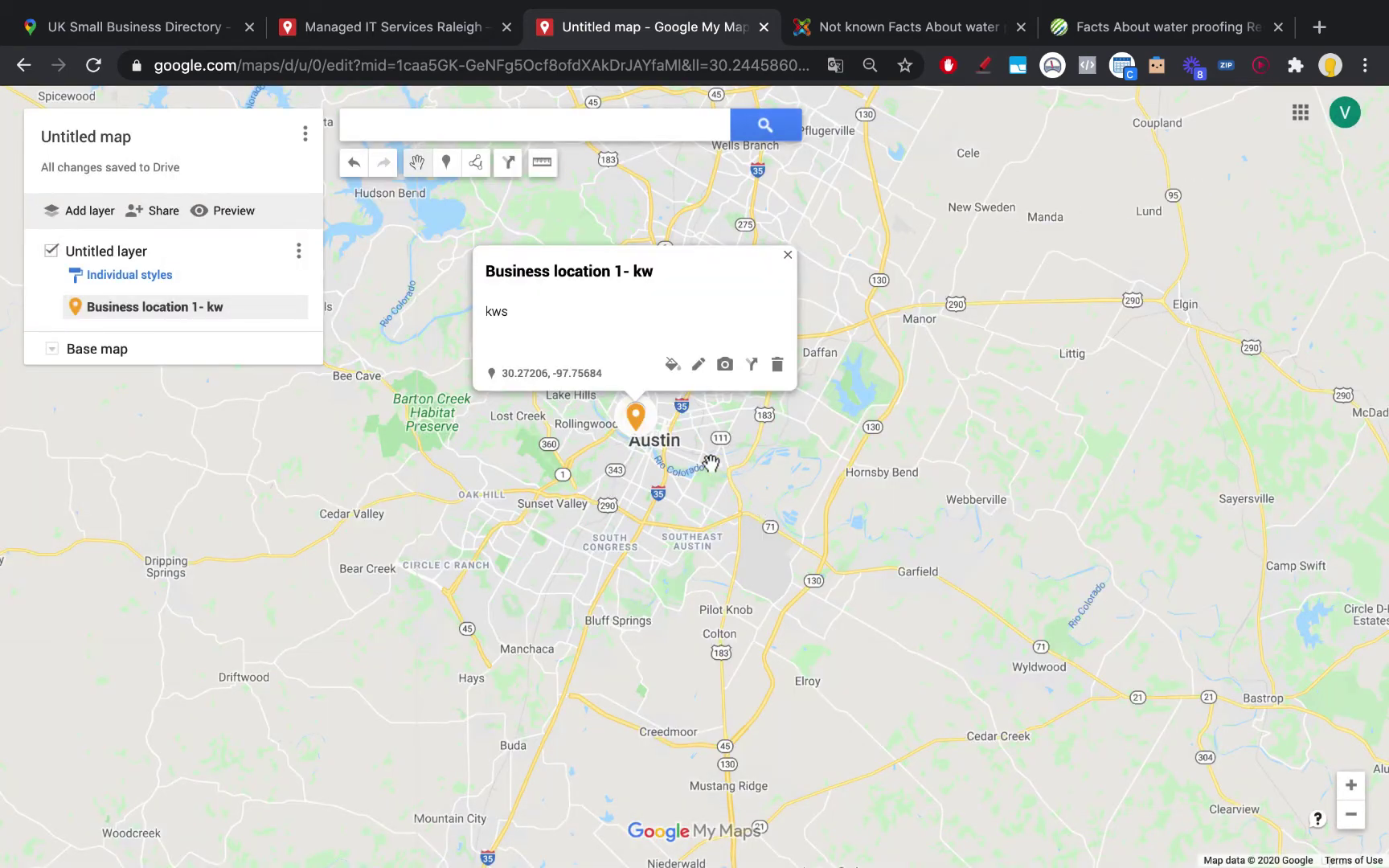
scroll(710, 462, "up", 5)
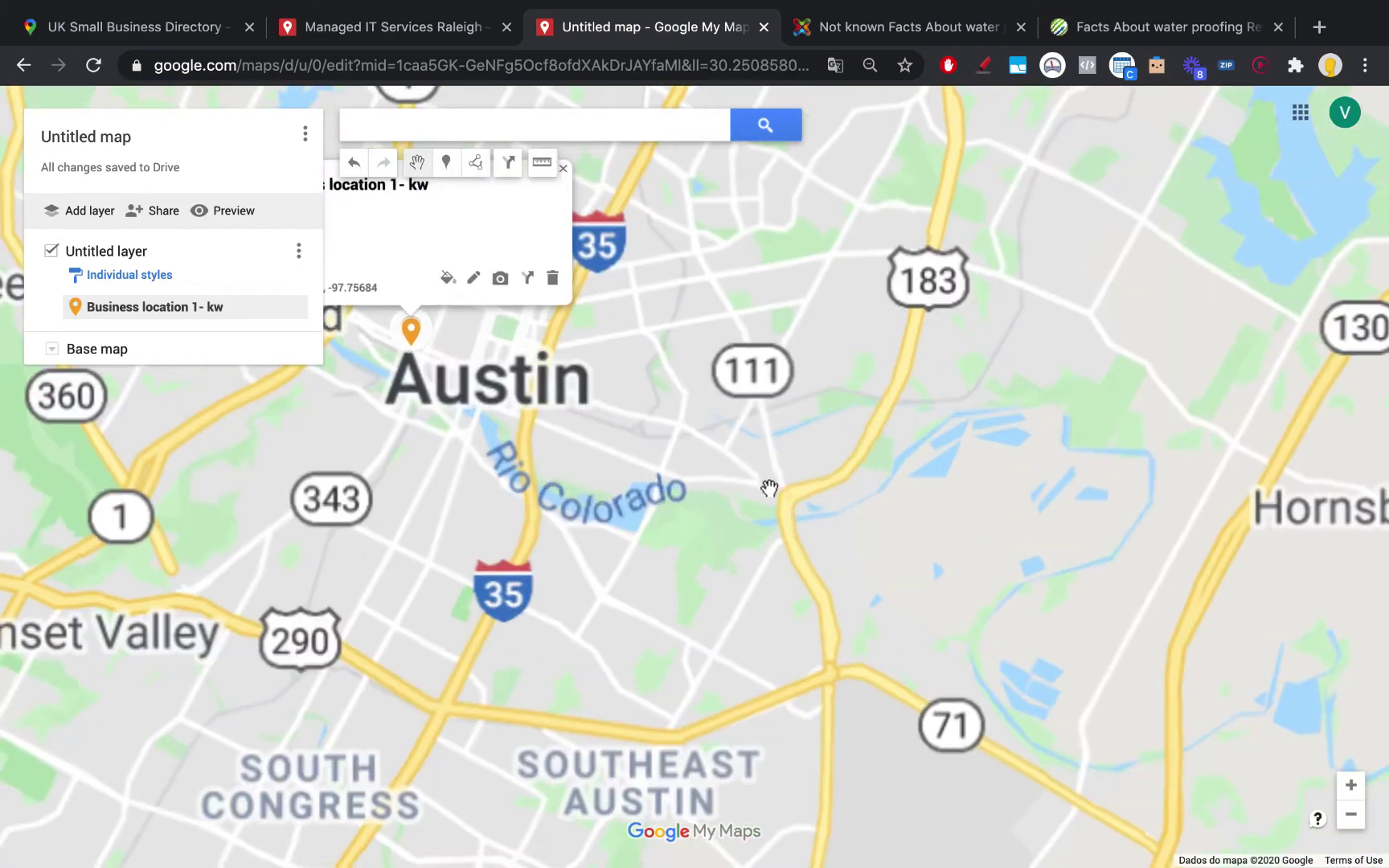
scroll(805, 531, "down", 5)
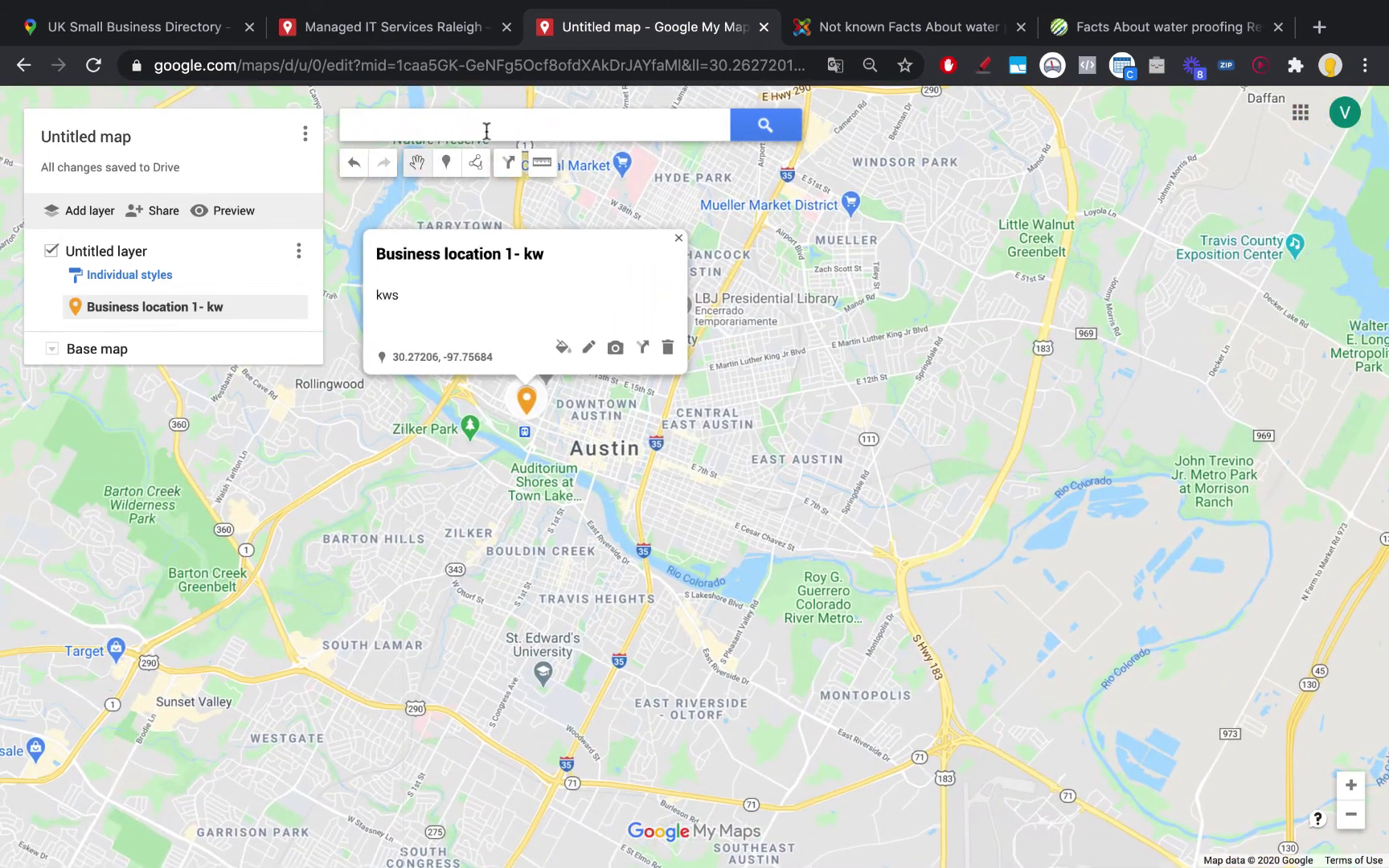
Open the saved Lisbon map 'Unblocking 24h - Desentopi' from My Maps.
left_click(418, 28)
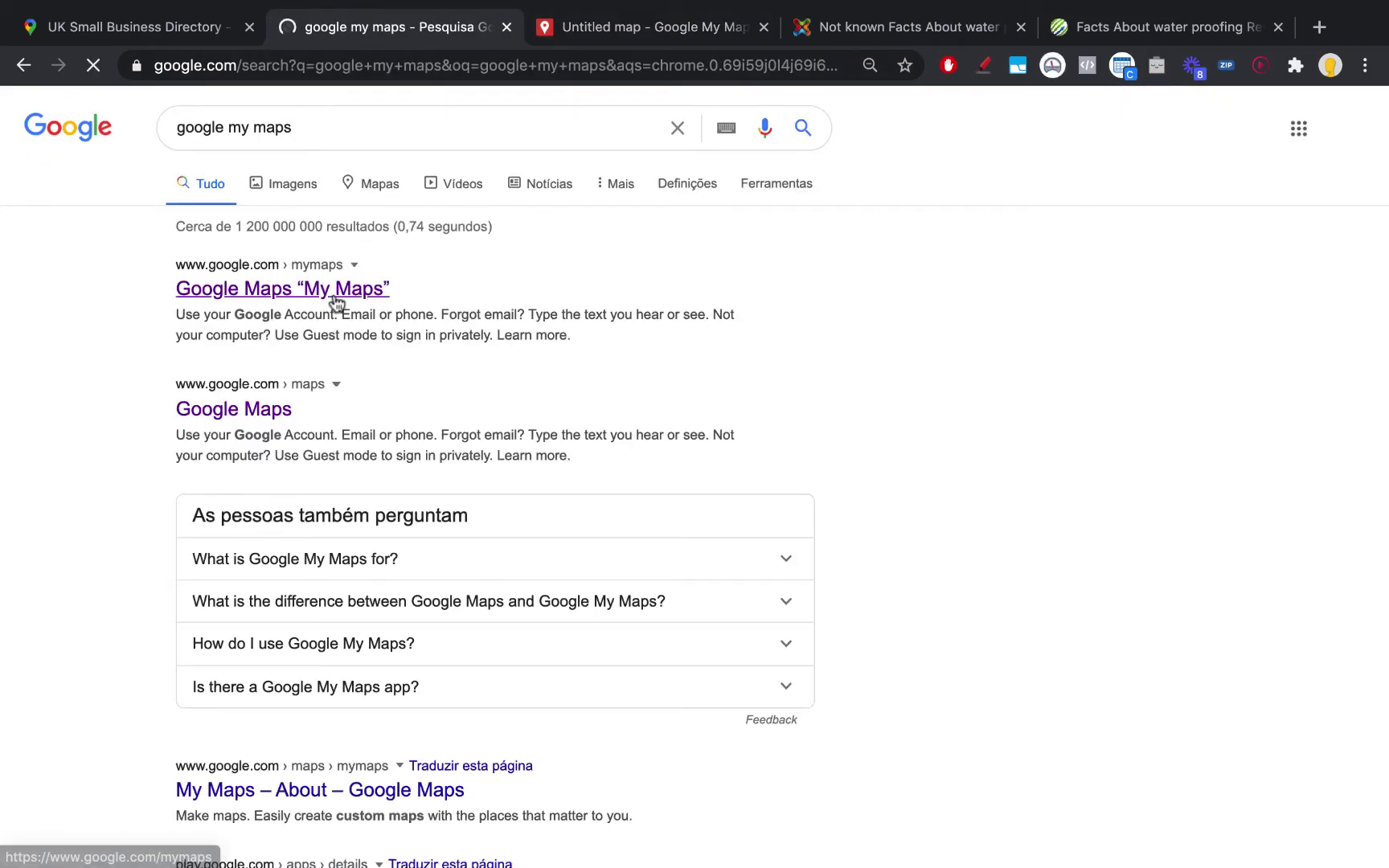
left_click(336, 297)
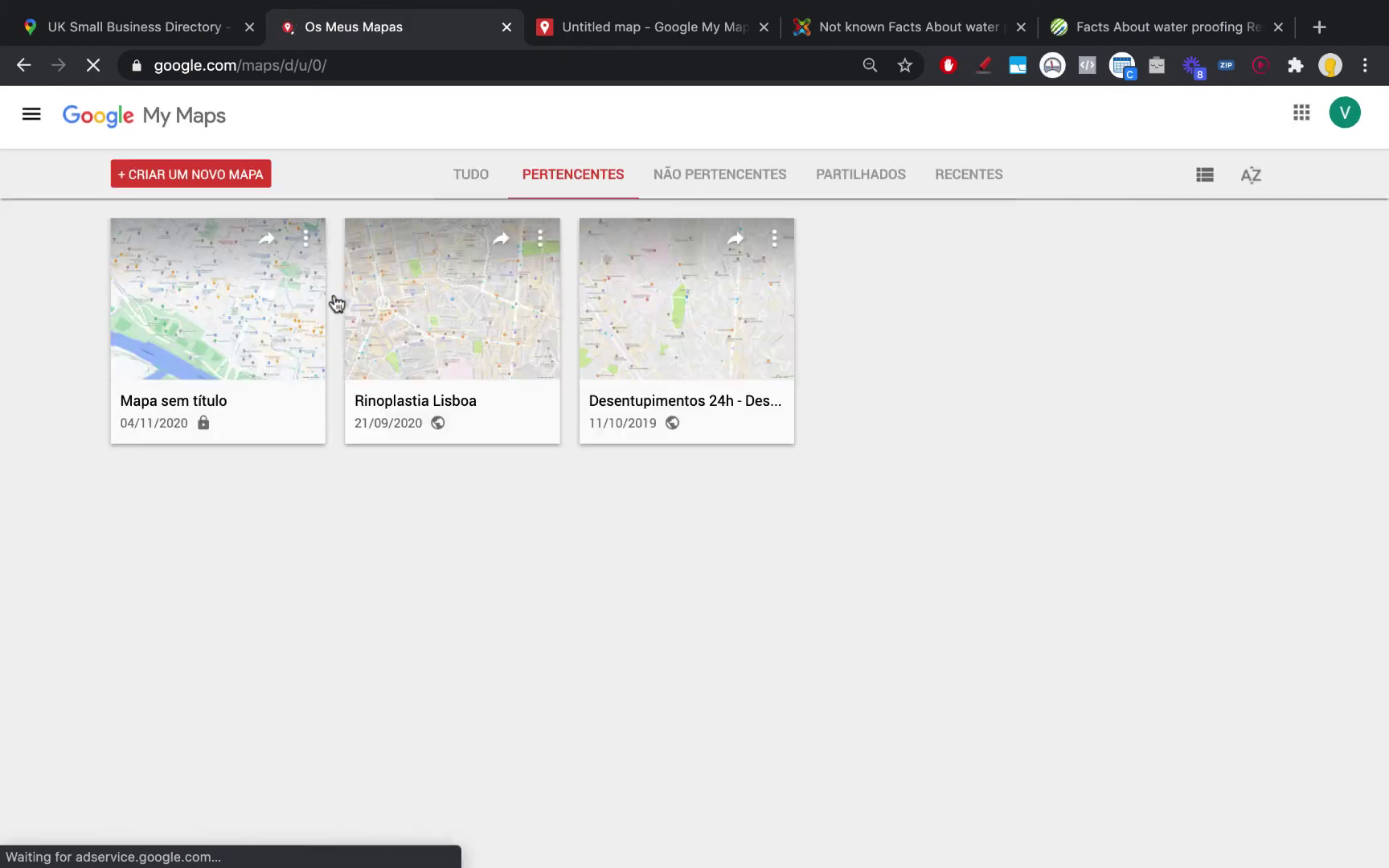
left_click(505, 334)
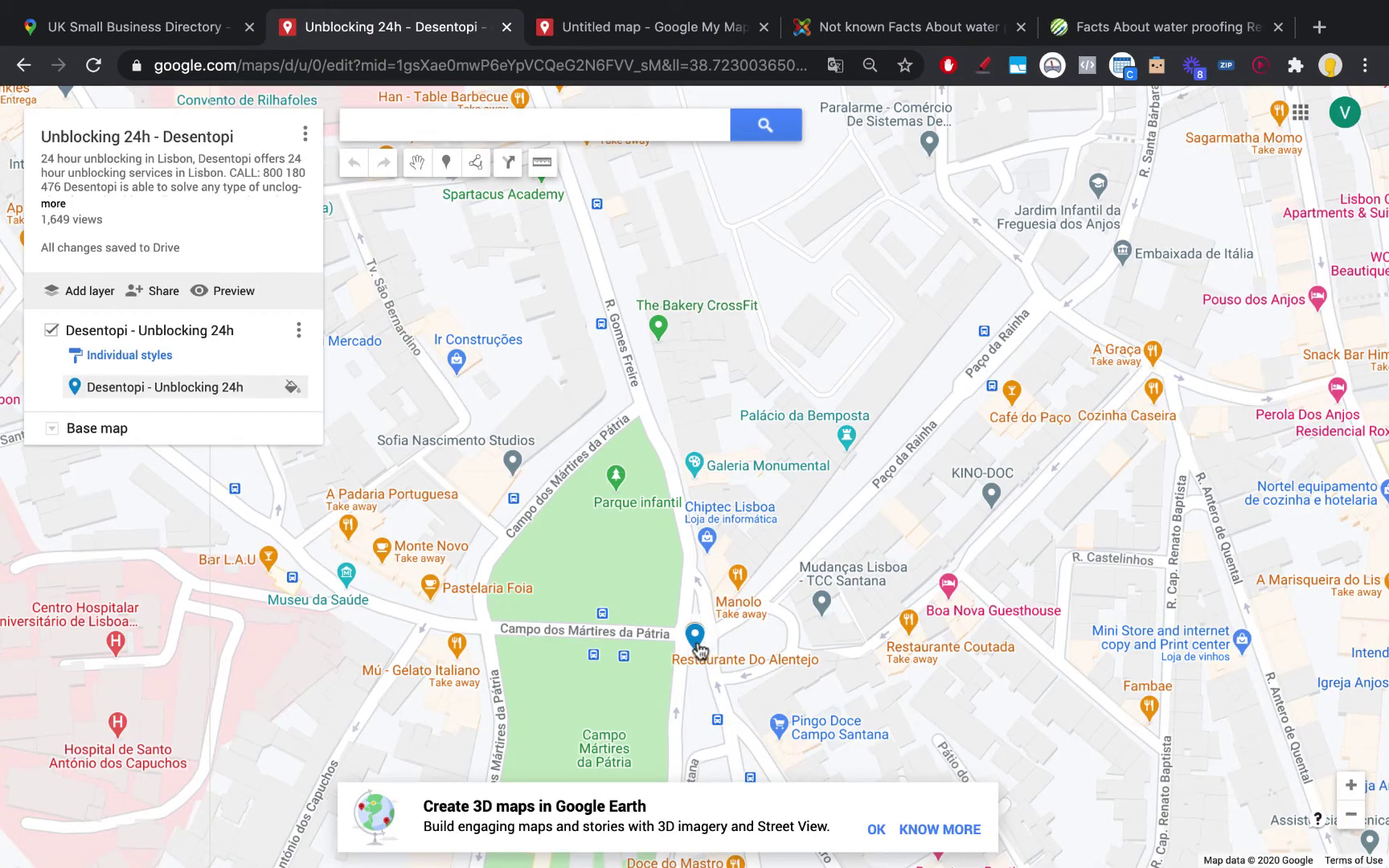
Open the business marker's popup and page through its photos.
left_click(692, 643)
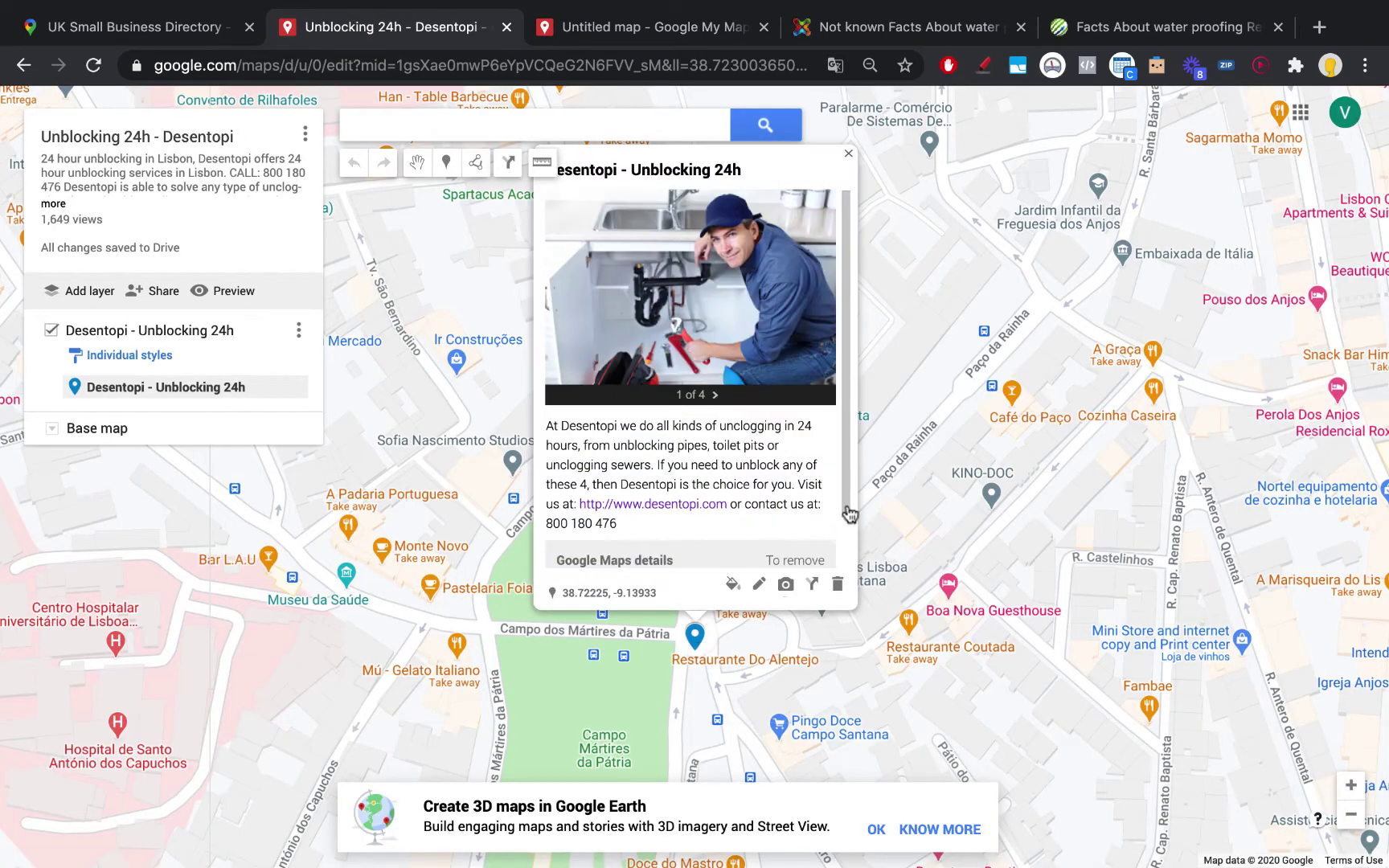
left_click(716, 398)
left_click(717, 399)
left_click(715, 396)
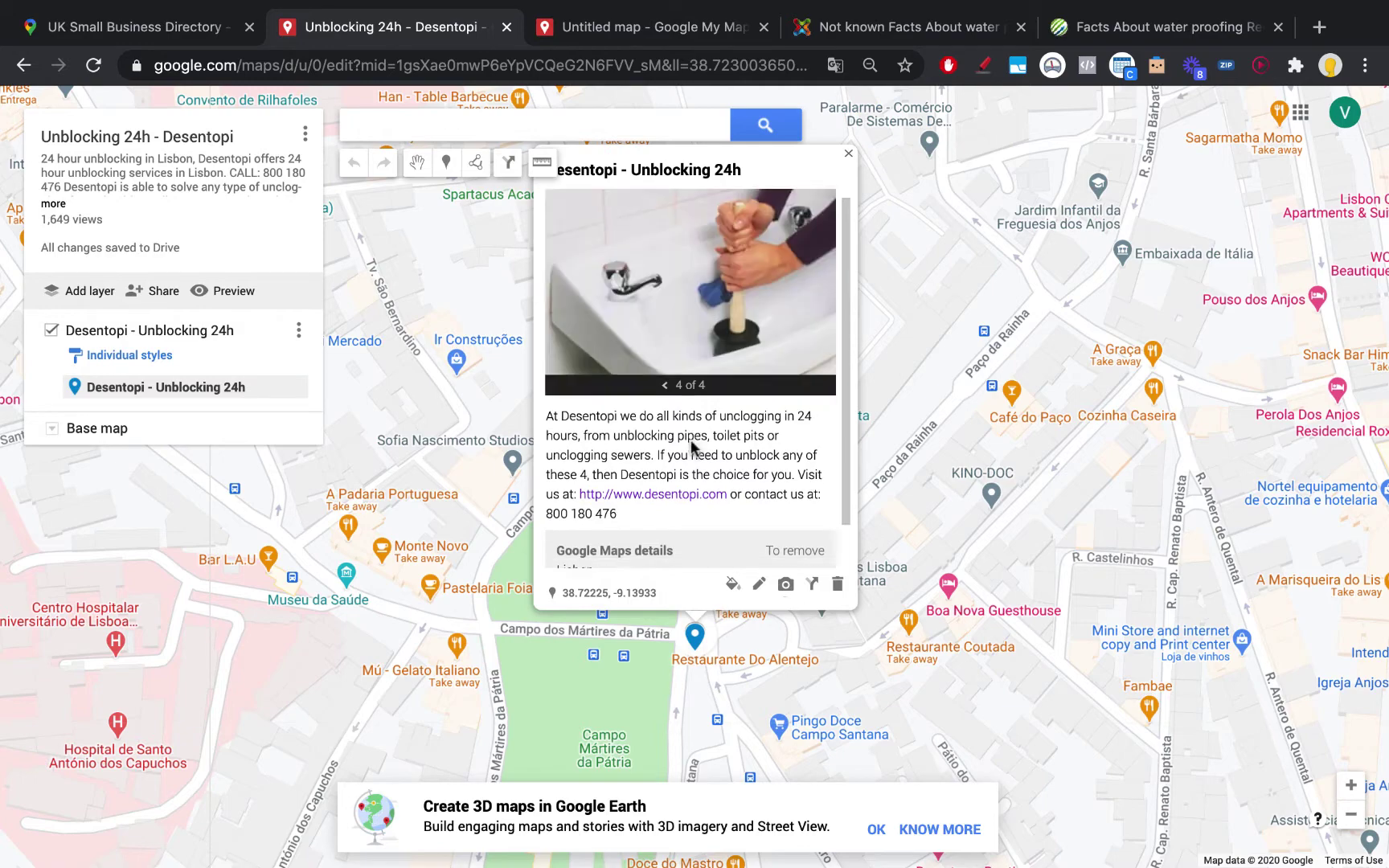
scroll(691, 447, "up", 1)
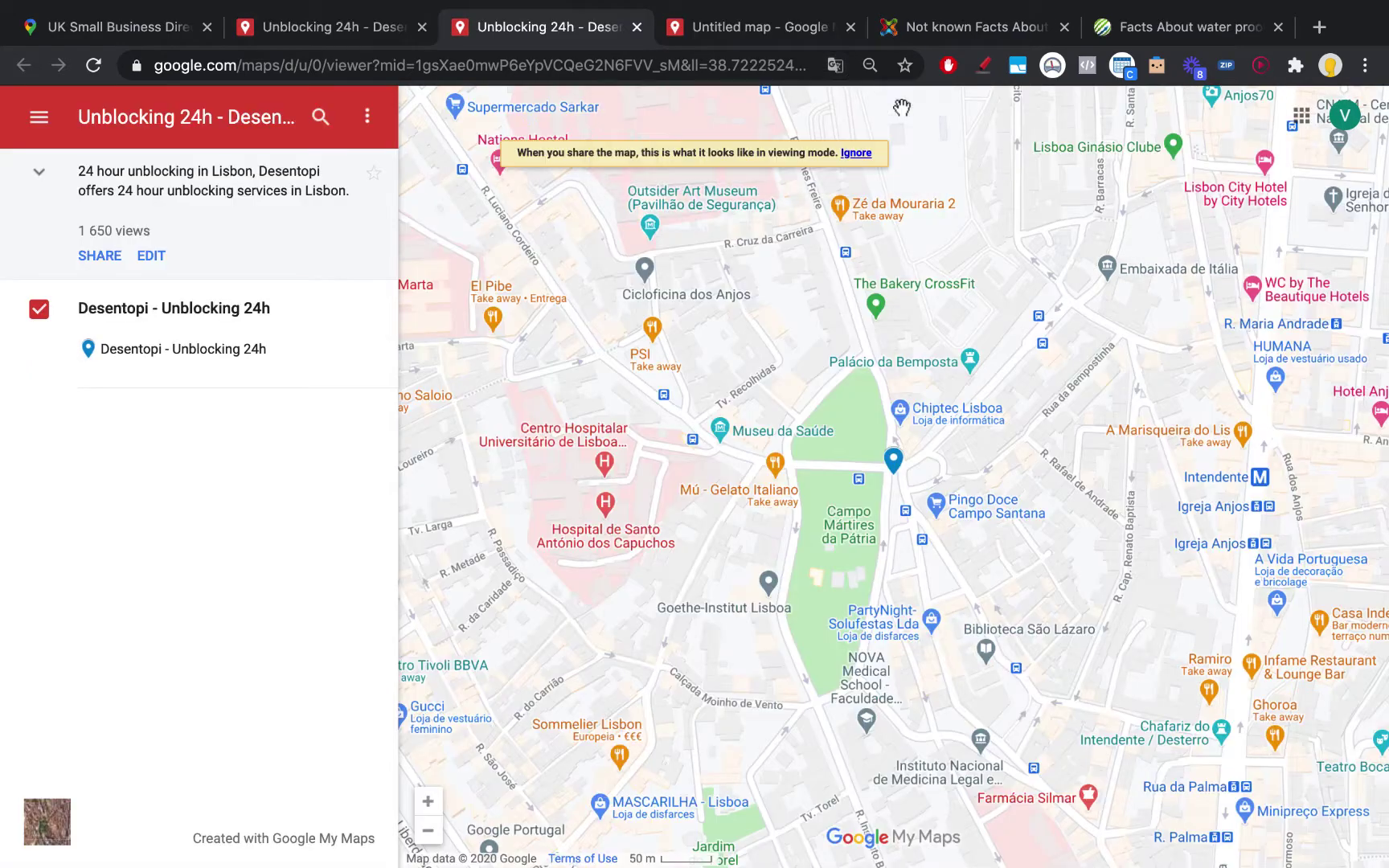
Zoom to the Desentopi marker, view its details, then return to the map overview.
scroll(887, 466, "up", 5)
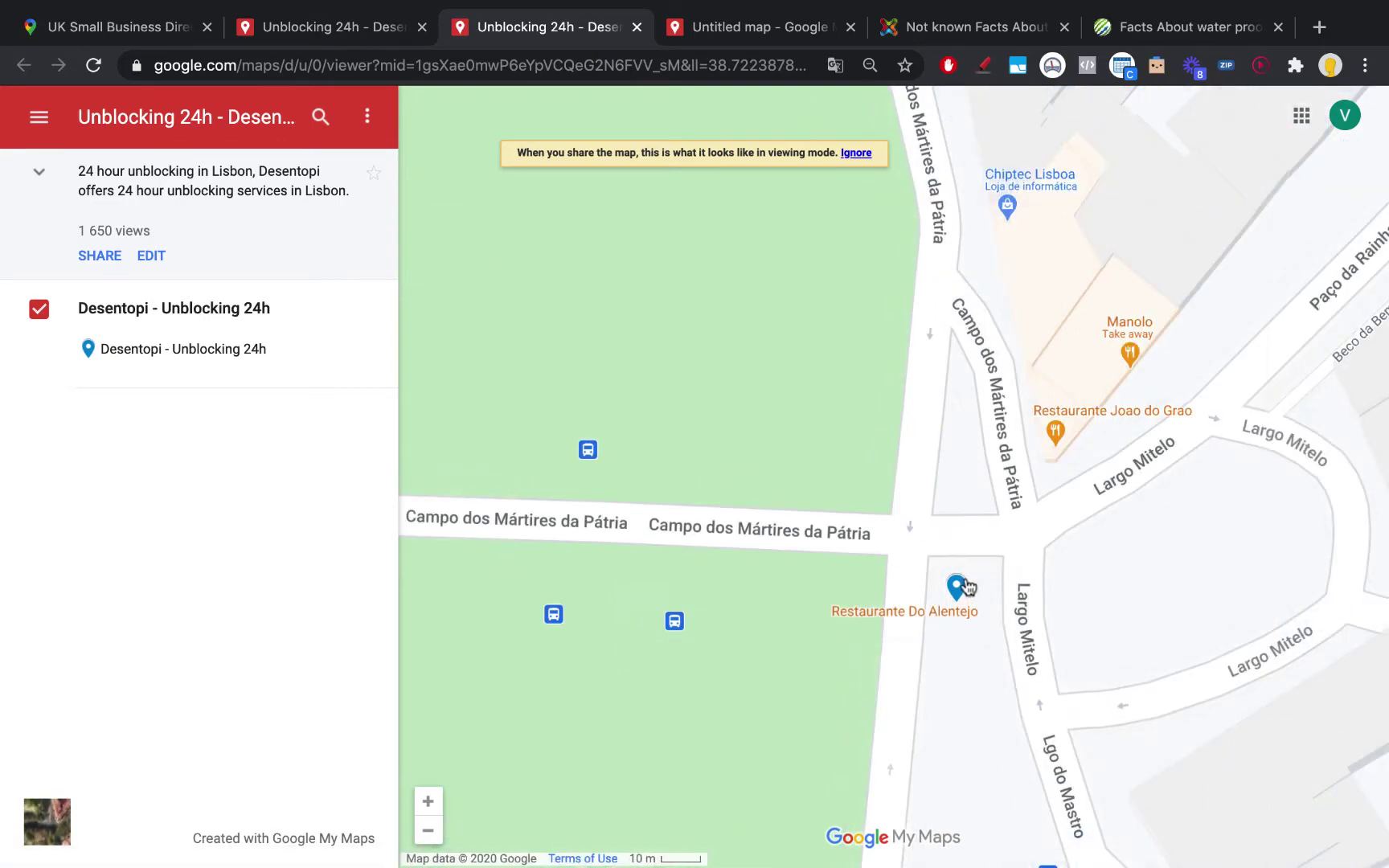
left_click(964, 589)
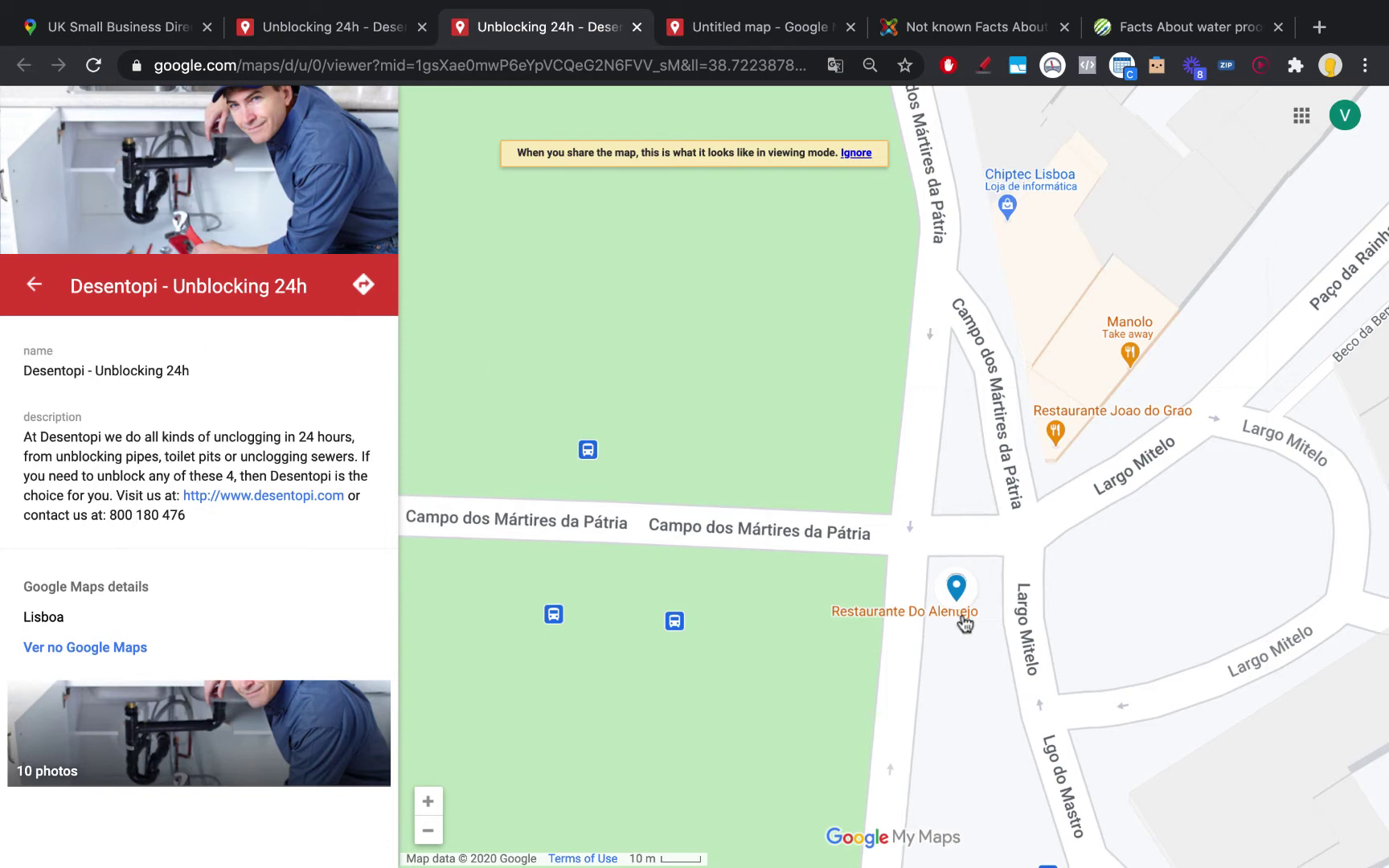
key("alt+Left")
Expand the map's full description, select its social media links, then collapse it.
left_click(253, 200)
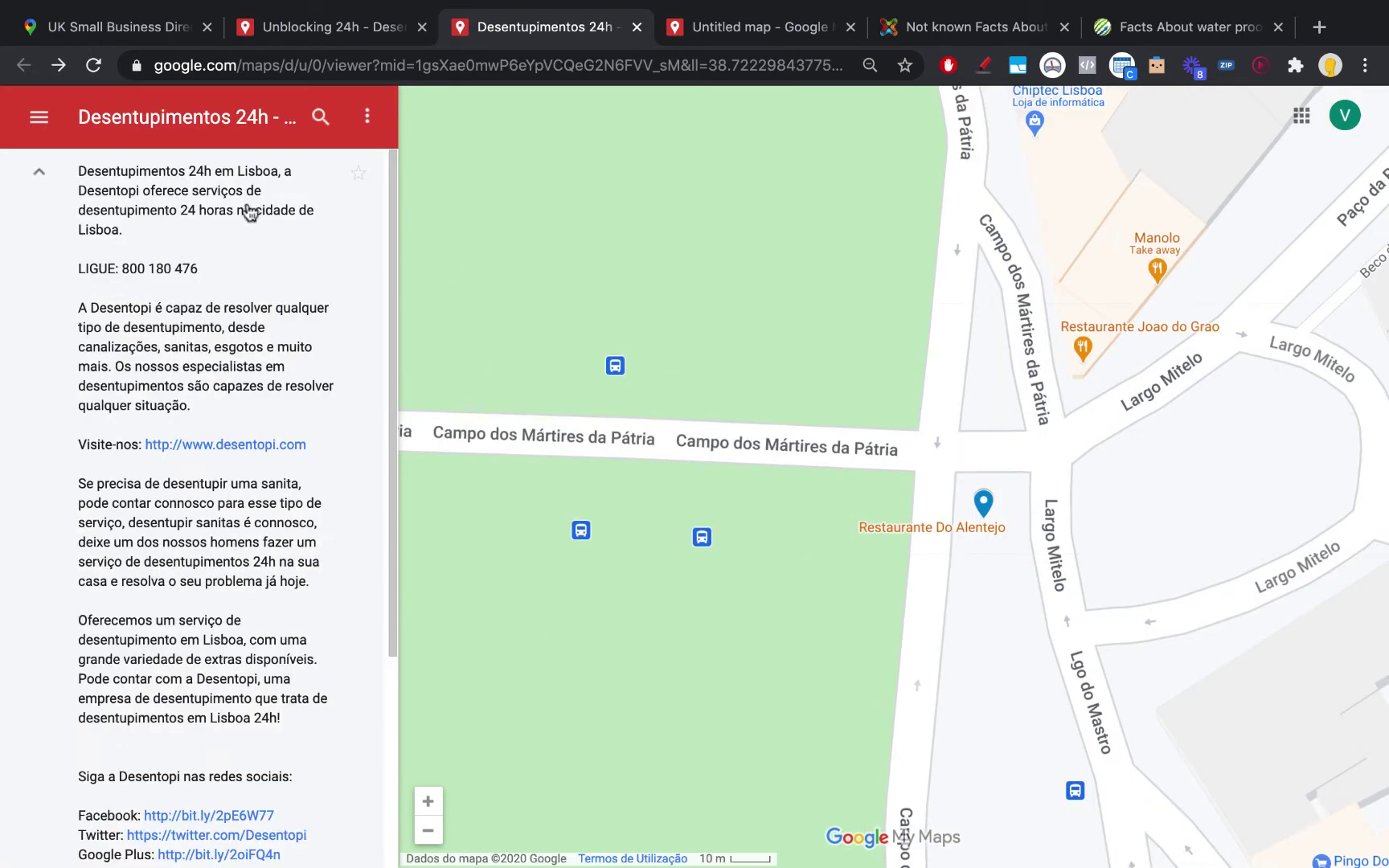
scroll(231, 261, "down", 4)
left_click_drag(145, 494, 310, 564)
left_click(40, 504)
scroll(297, 452, "up", 1)
scroll(300, 451, "up", 1)
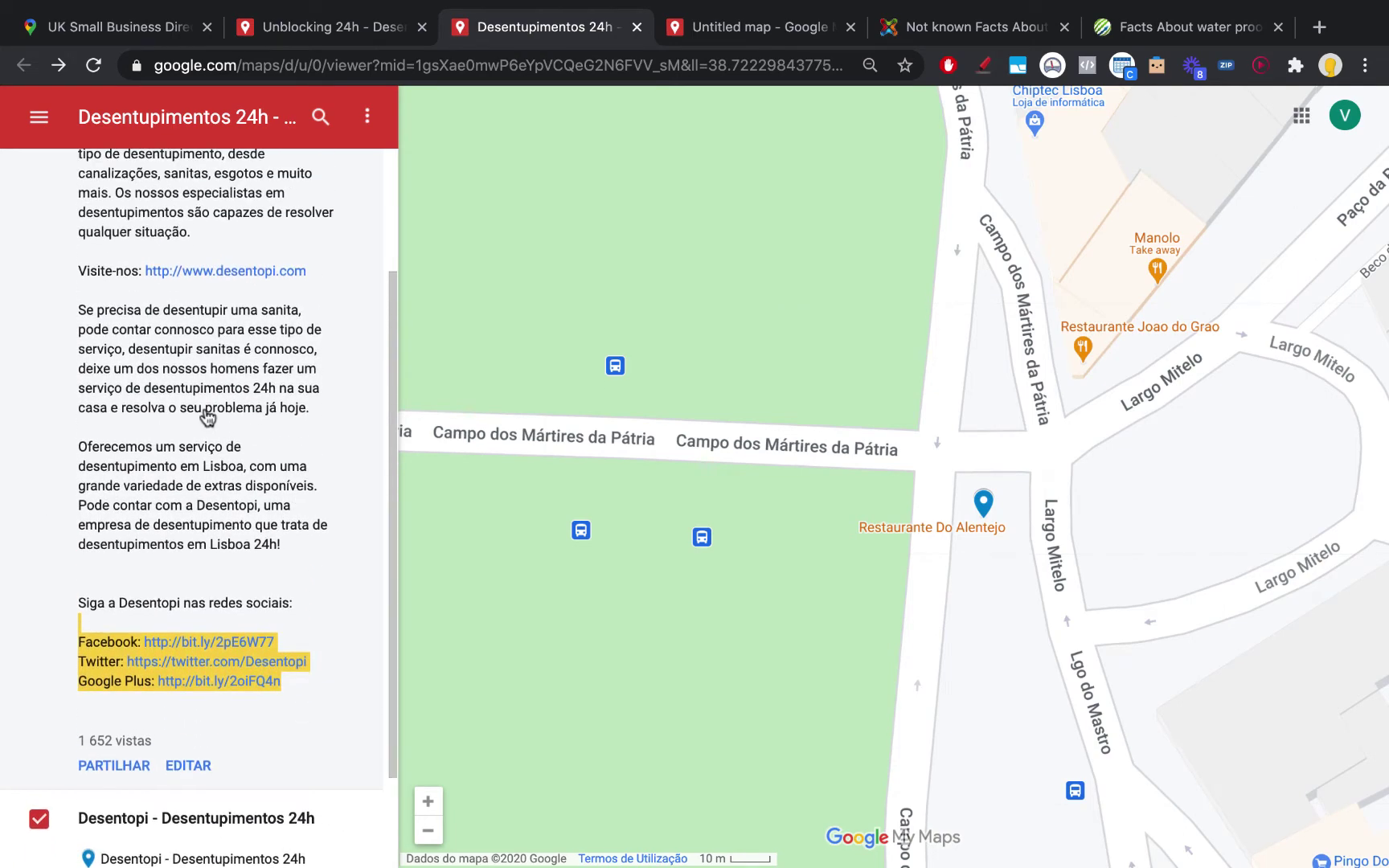
scroll(99, 483, "down", 2)
left_click(299, 592)
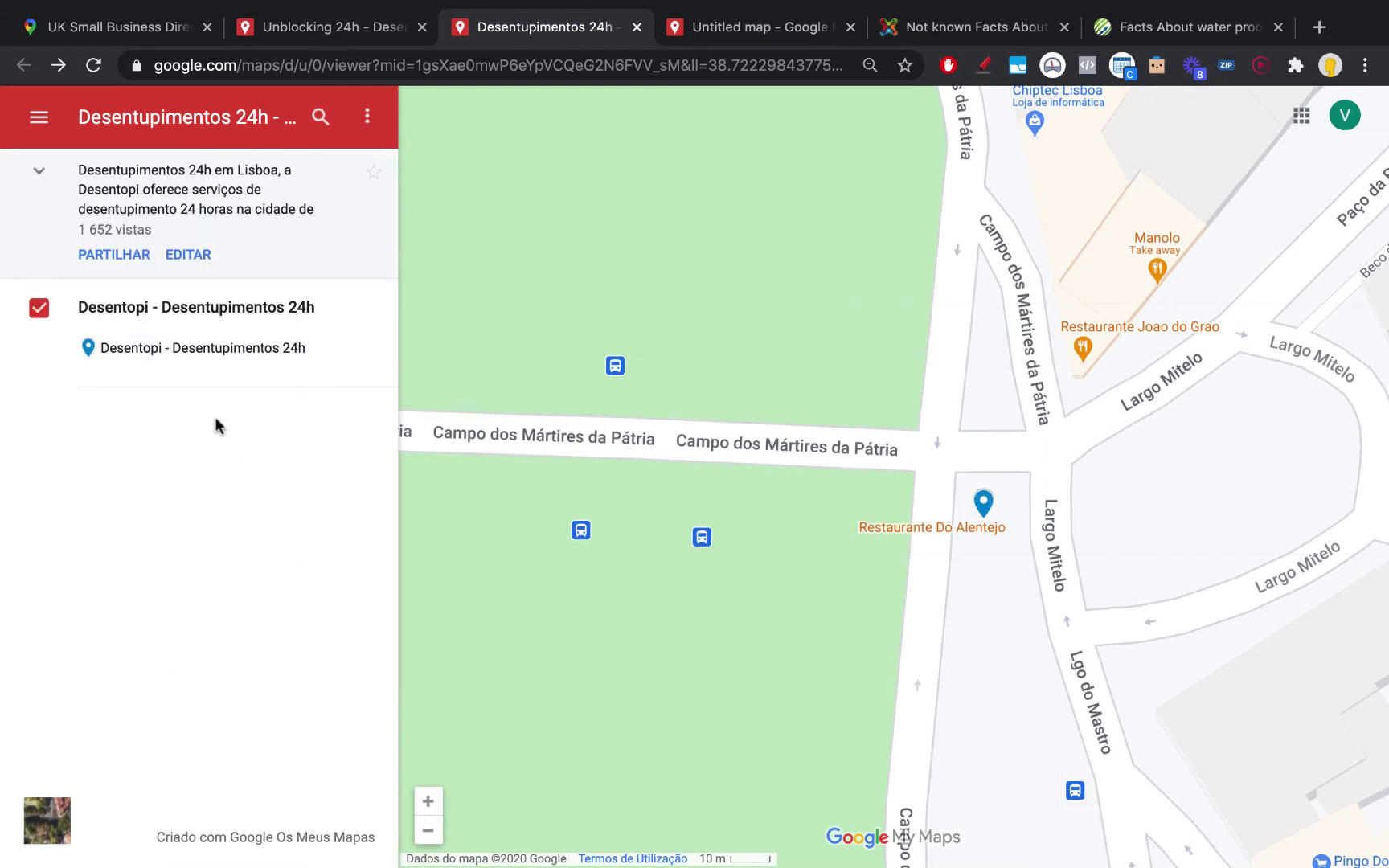
Reopen the marker details, close the Desentupimentos map, and return to the Austin Untitled map.
left_click(976, 516)
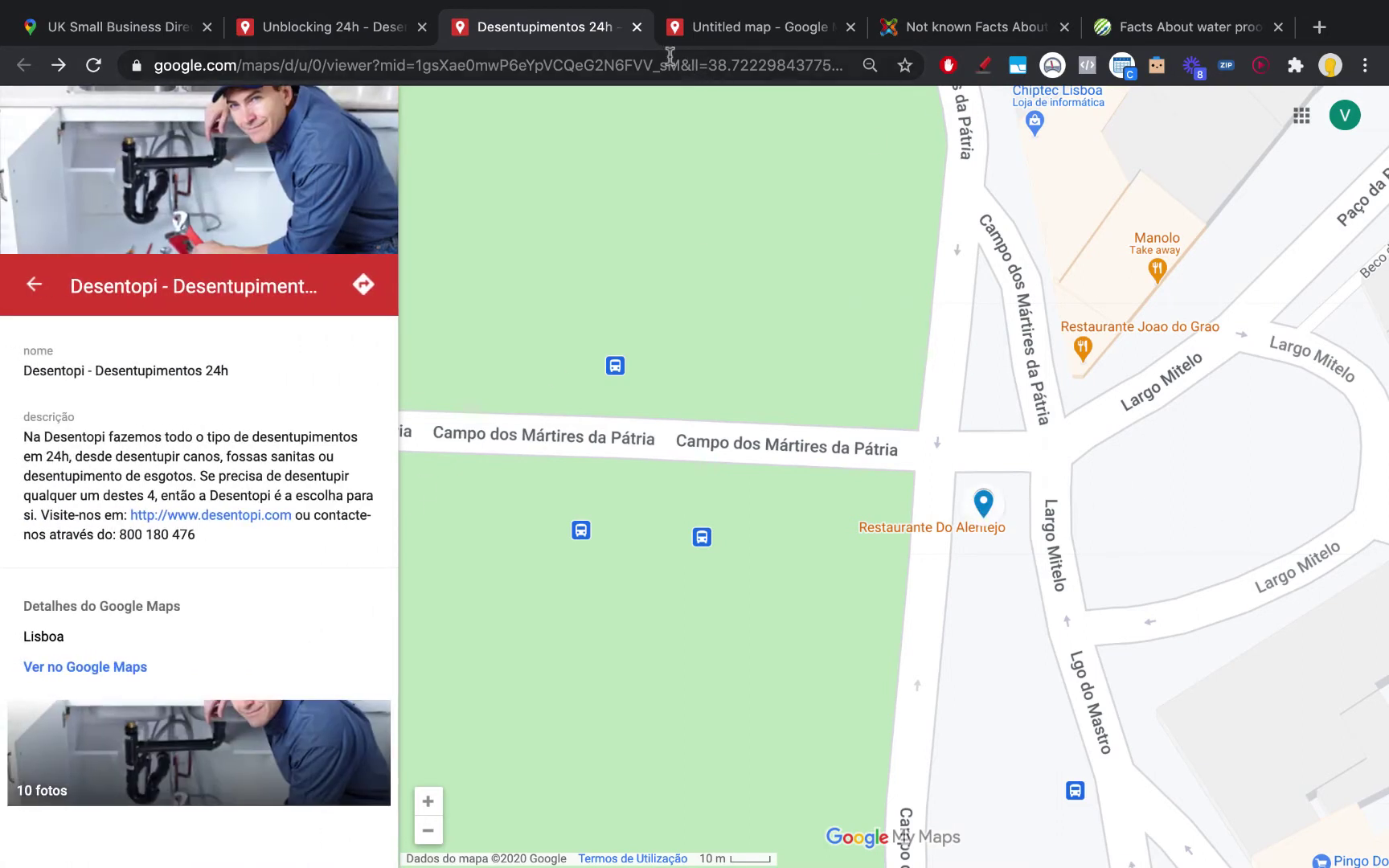
left_click(637, 27)
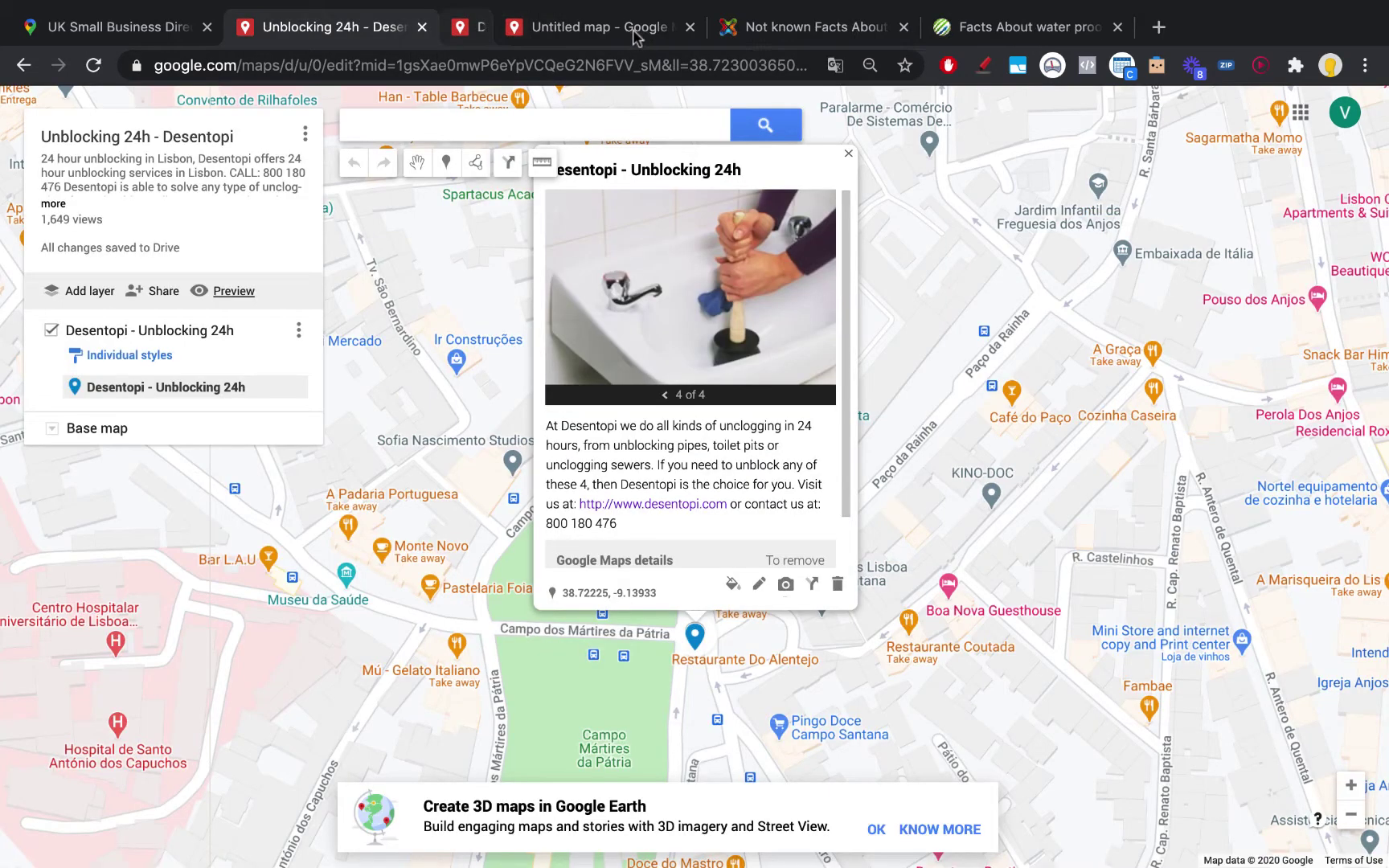
scroll(627, 526, "down", 1)
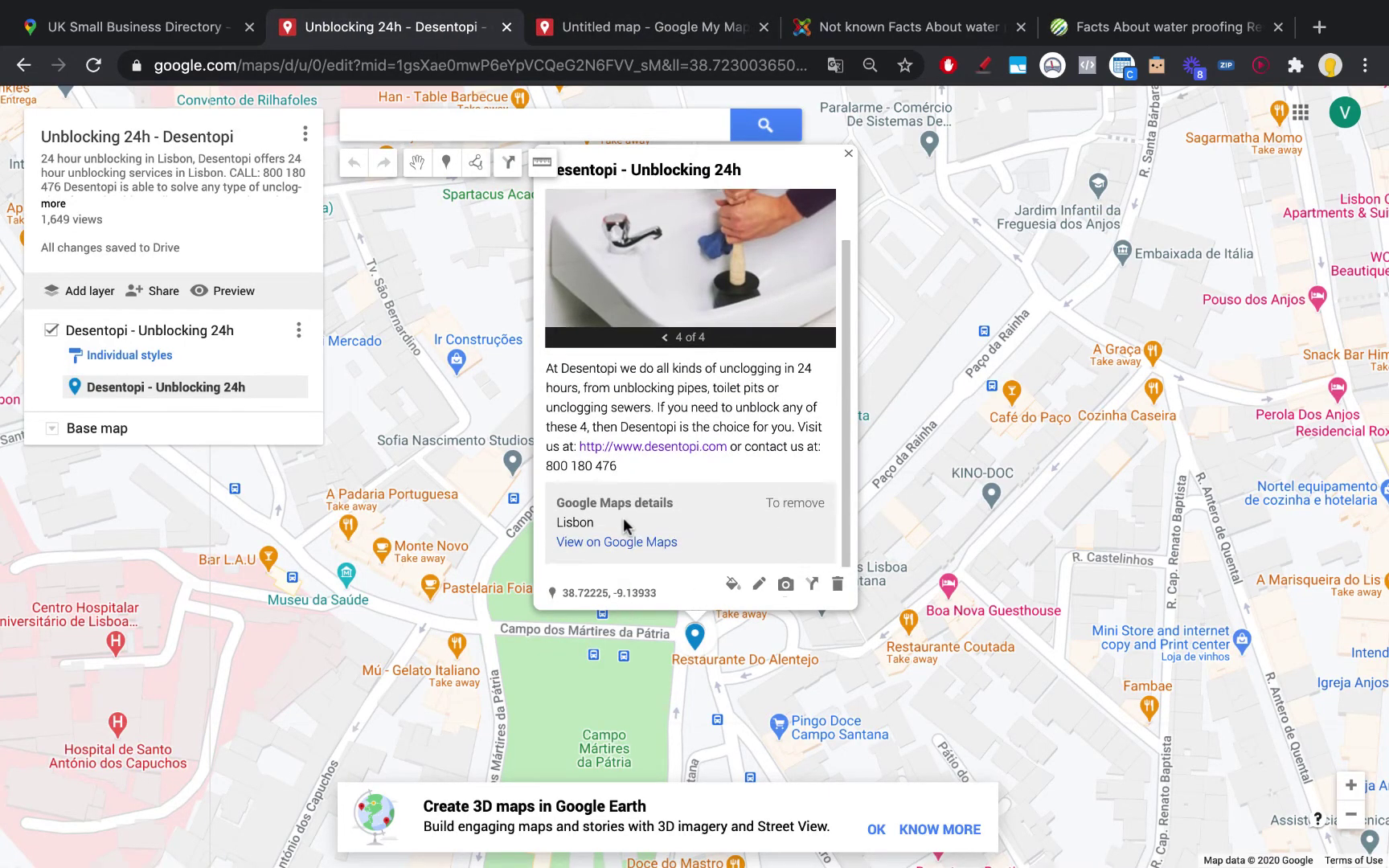
left_click(568, 40)
Close the Unblocking 24h tab and sketch red loops around downtown Austin on the map.
left_click(507, 27)
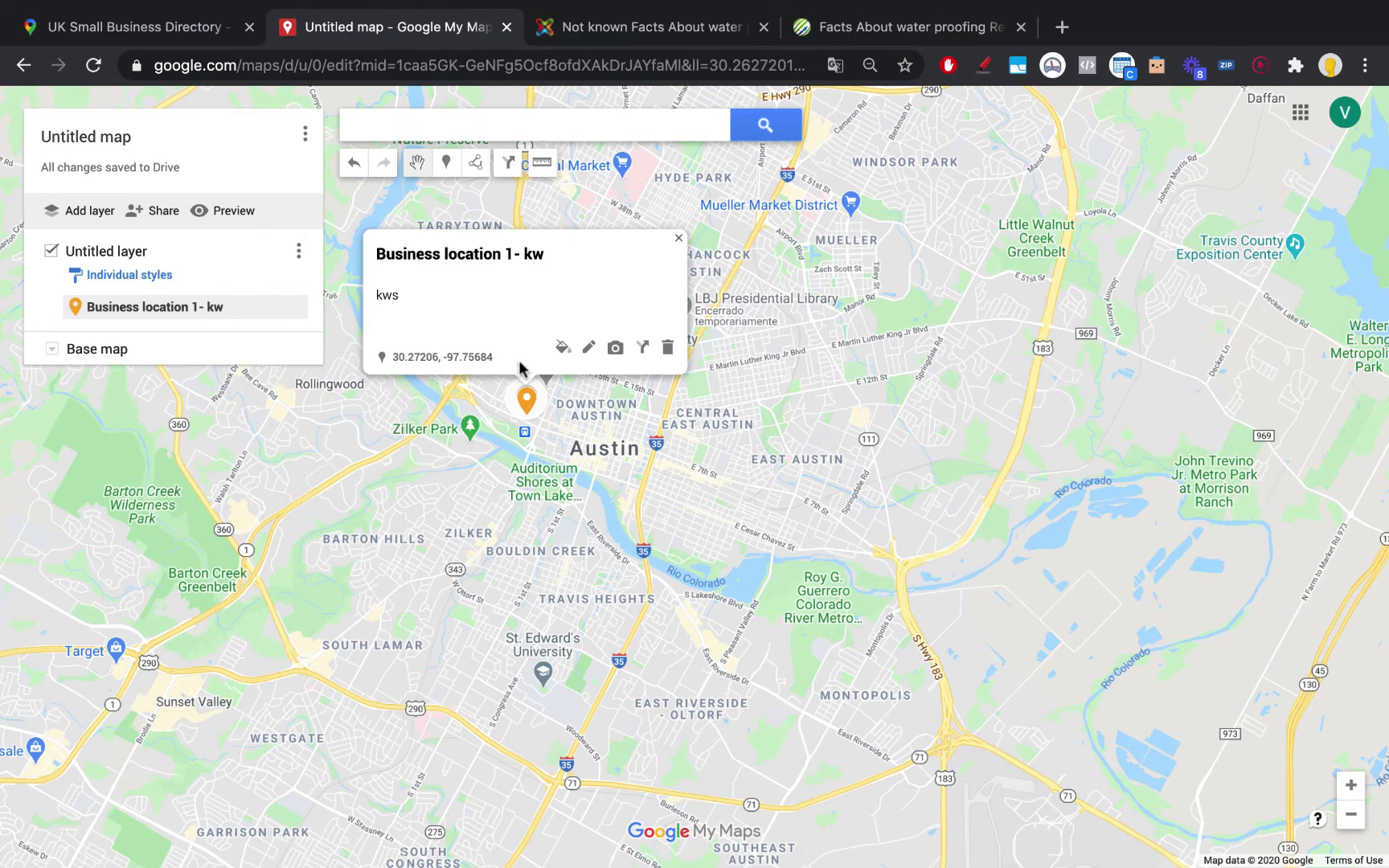
left_click(169, 31)
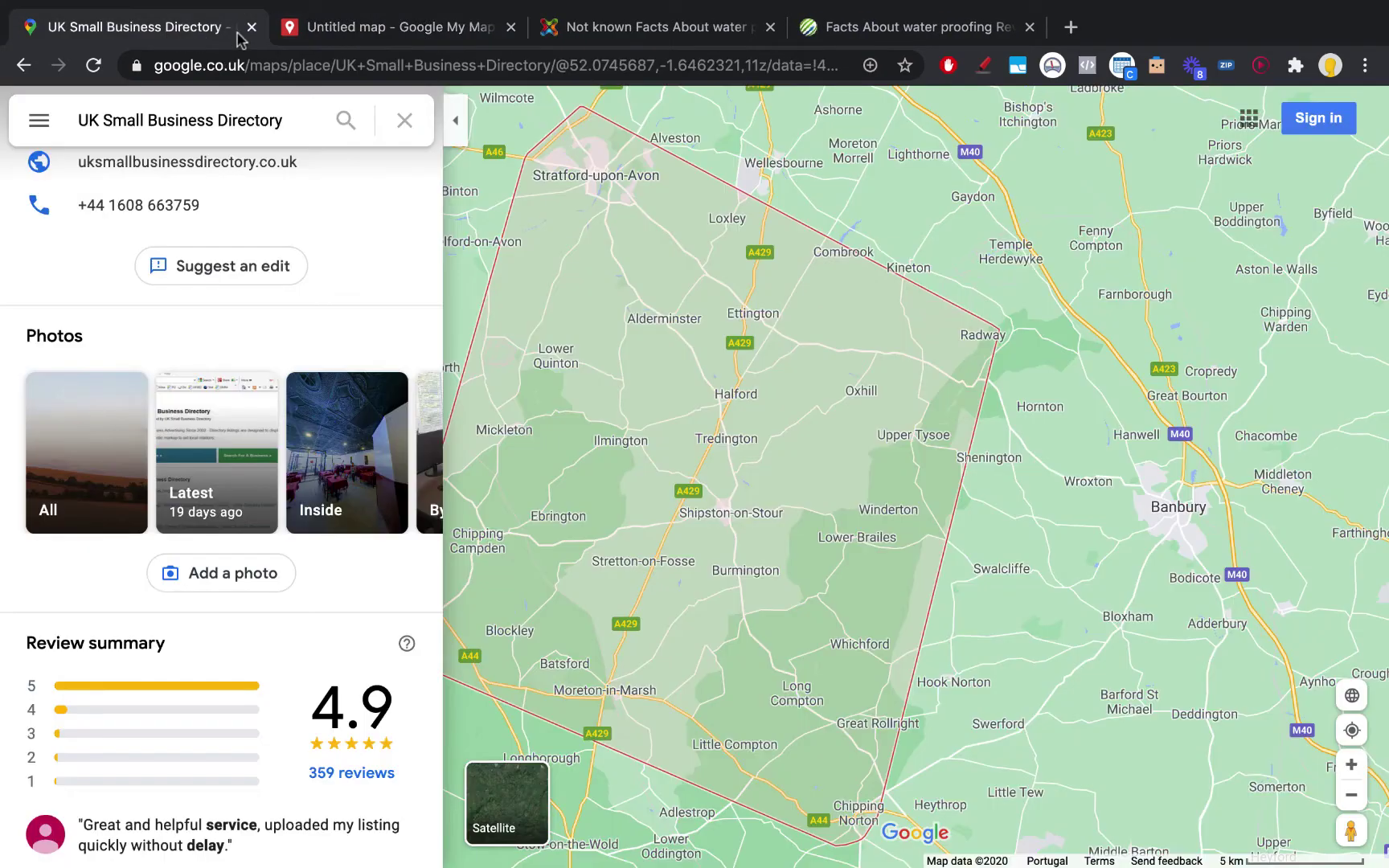
left_click(402, 31)
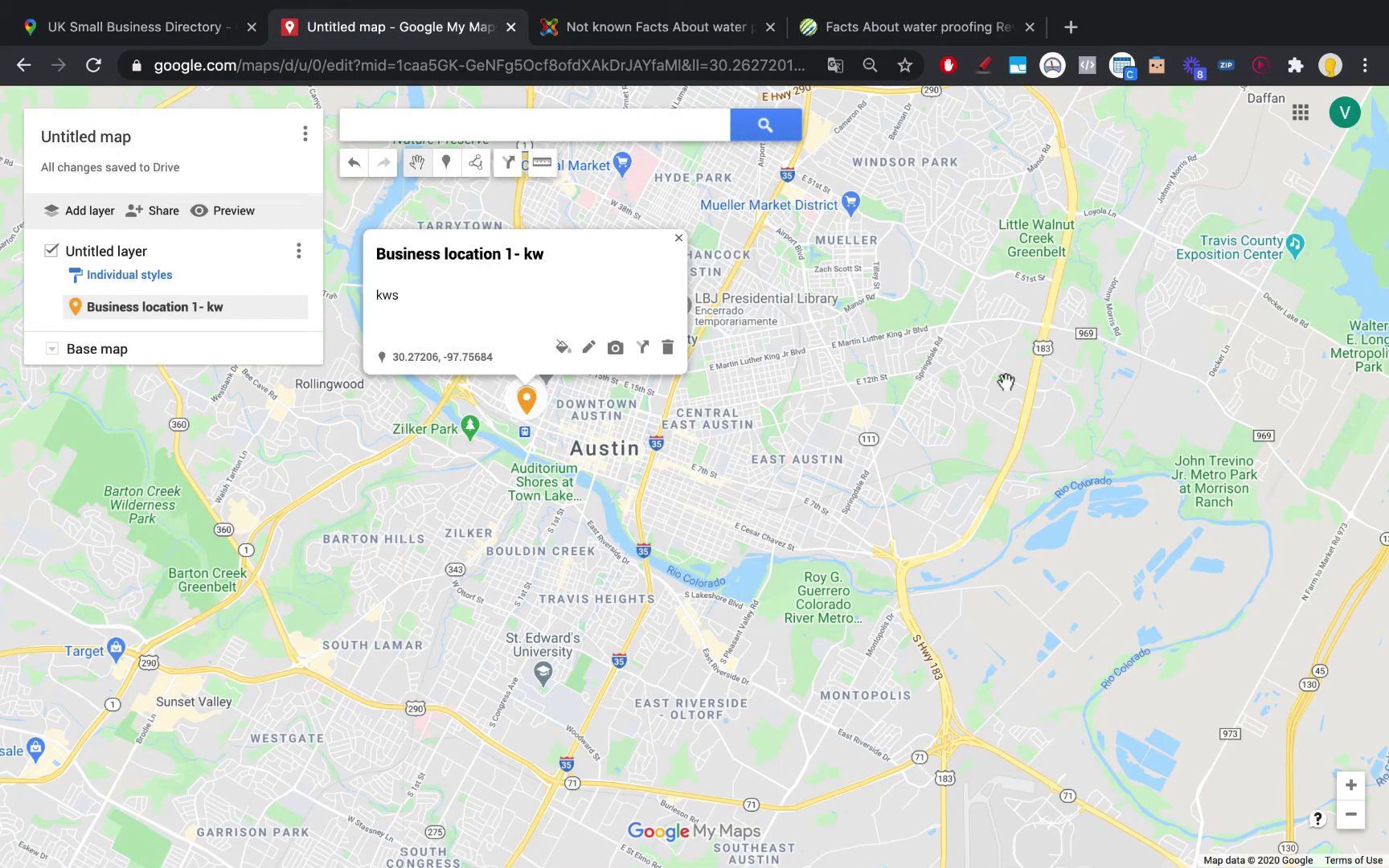
left_click(983, 65)
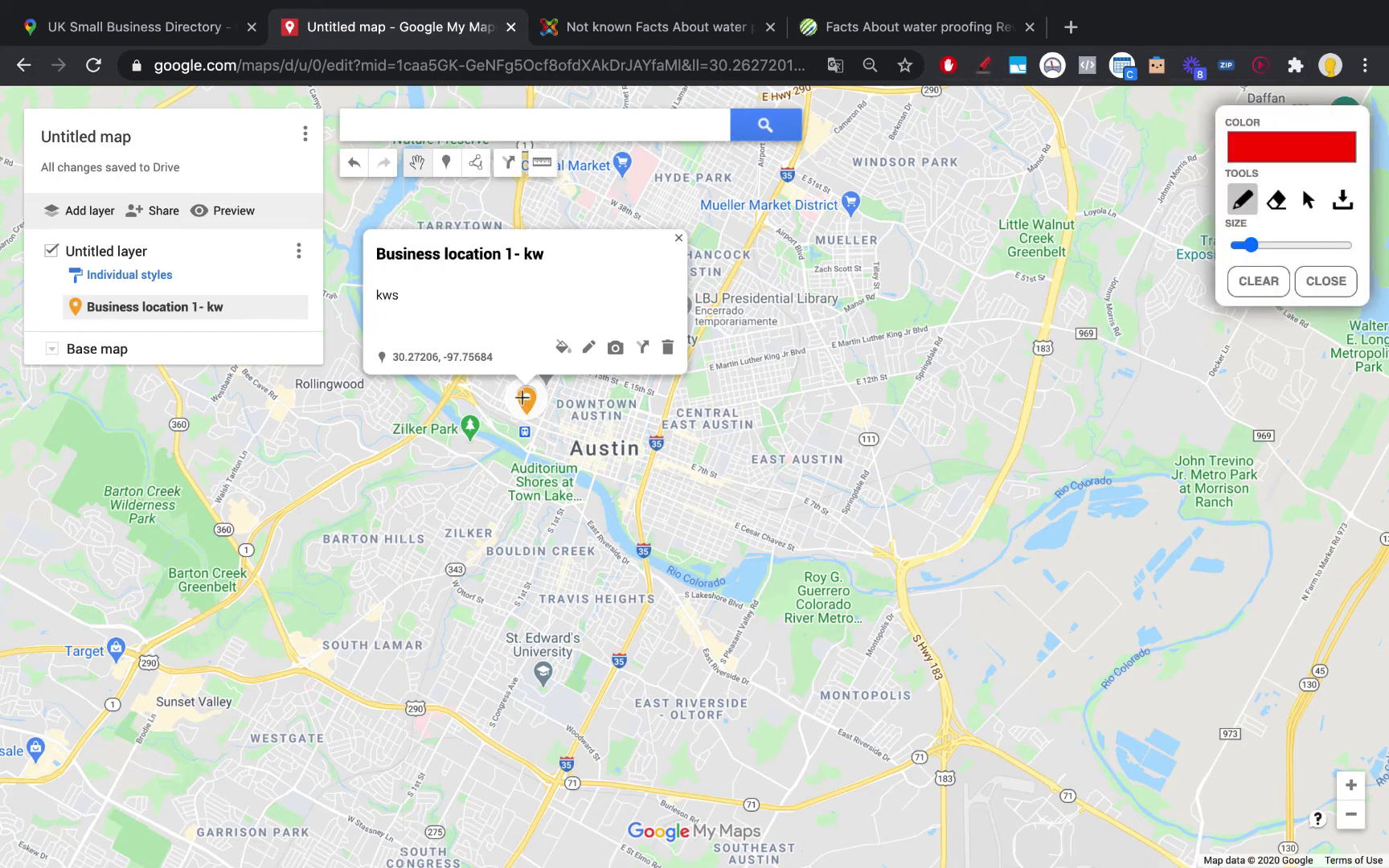
left_click_drag(484, 703, 507, 377)
mouse_move(338, 397)
left_mouse_down()
mouse_move(404, 655)
mouse_move(906, 716)
mouse_move(1004, 460)
left_mouse_up()
mouse_move(986, 388)
left_mouse_down()
mouse_move(357, 269)
mouse_move(284, 434)
left_mouse_up()
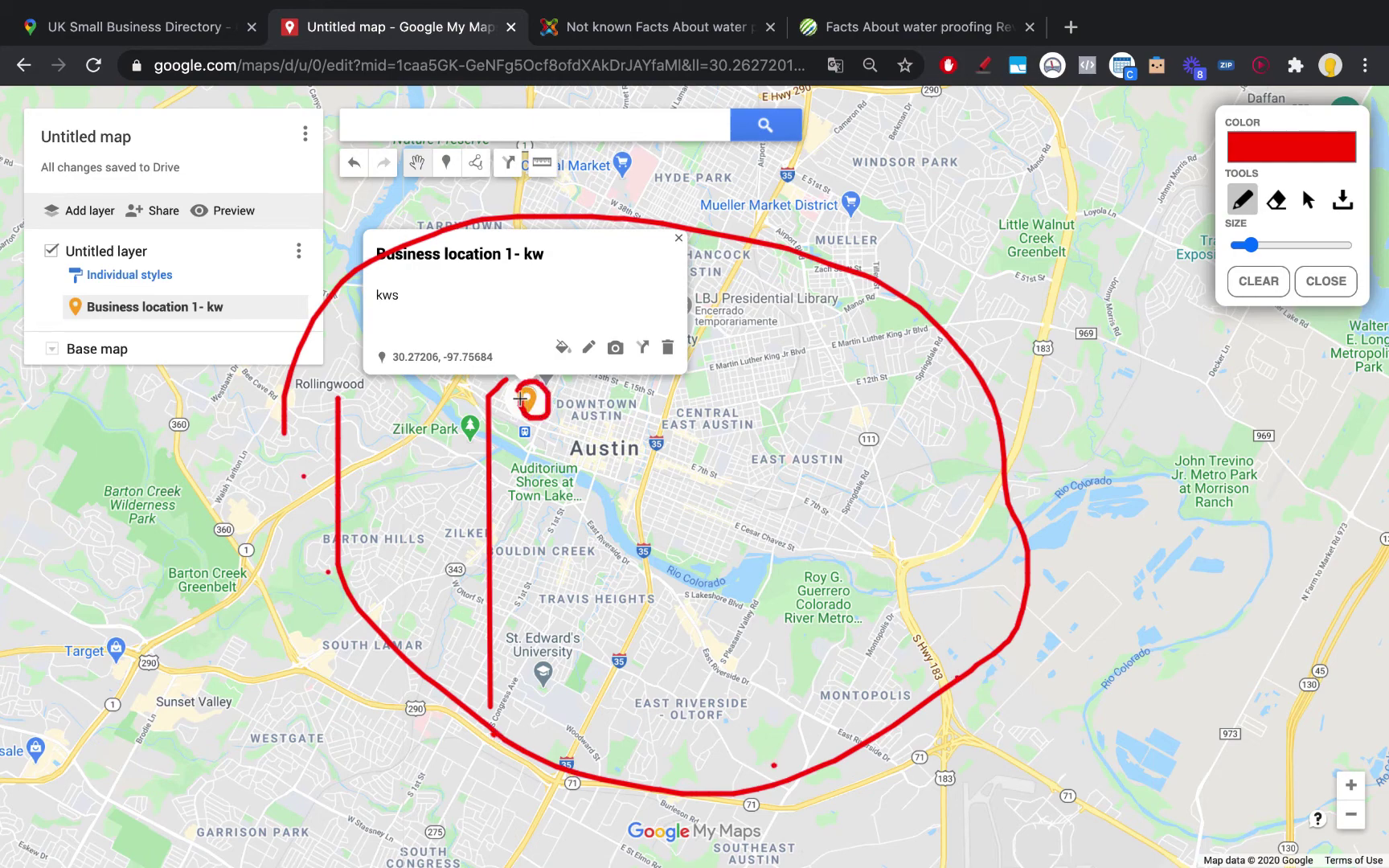
mouse_move(308, 329)
left_mouse_down()
mouse_move(416, 655)
mouse_move(318, 502)
mouse_move(344, 548)
left_mouse_up()
Switch the pen to cyan, sketch routes radiating from the business pin, then clear all sketches.
left_click(1300, 153)
left_click(1281, 322)
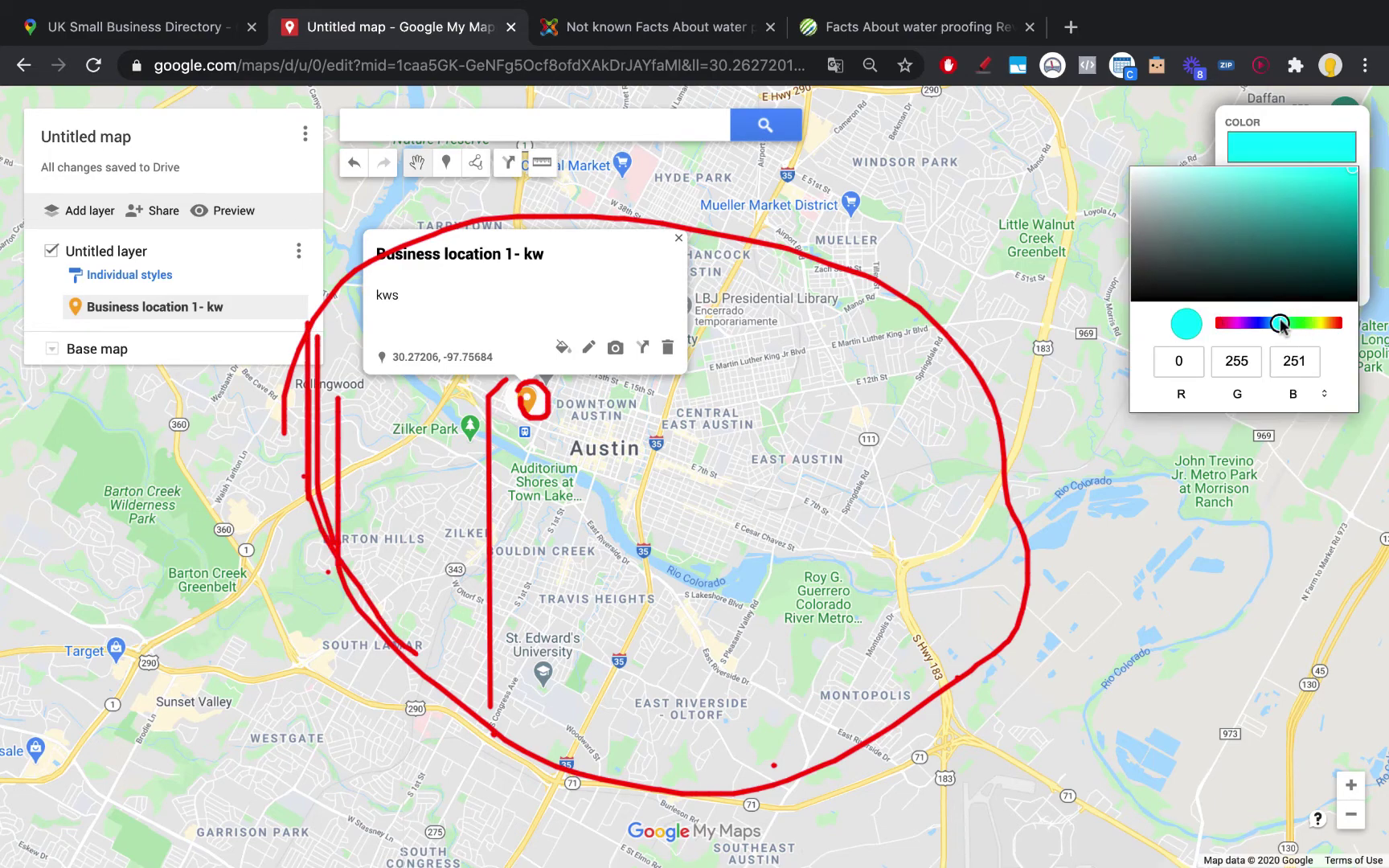
left_click(999, 315)
left_click_drag(950, 315, 948, 344)
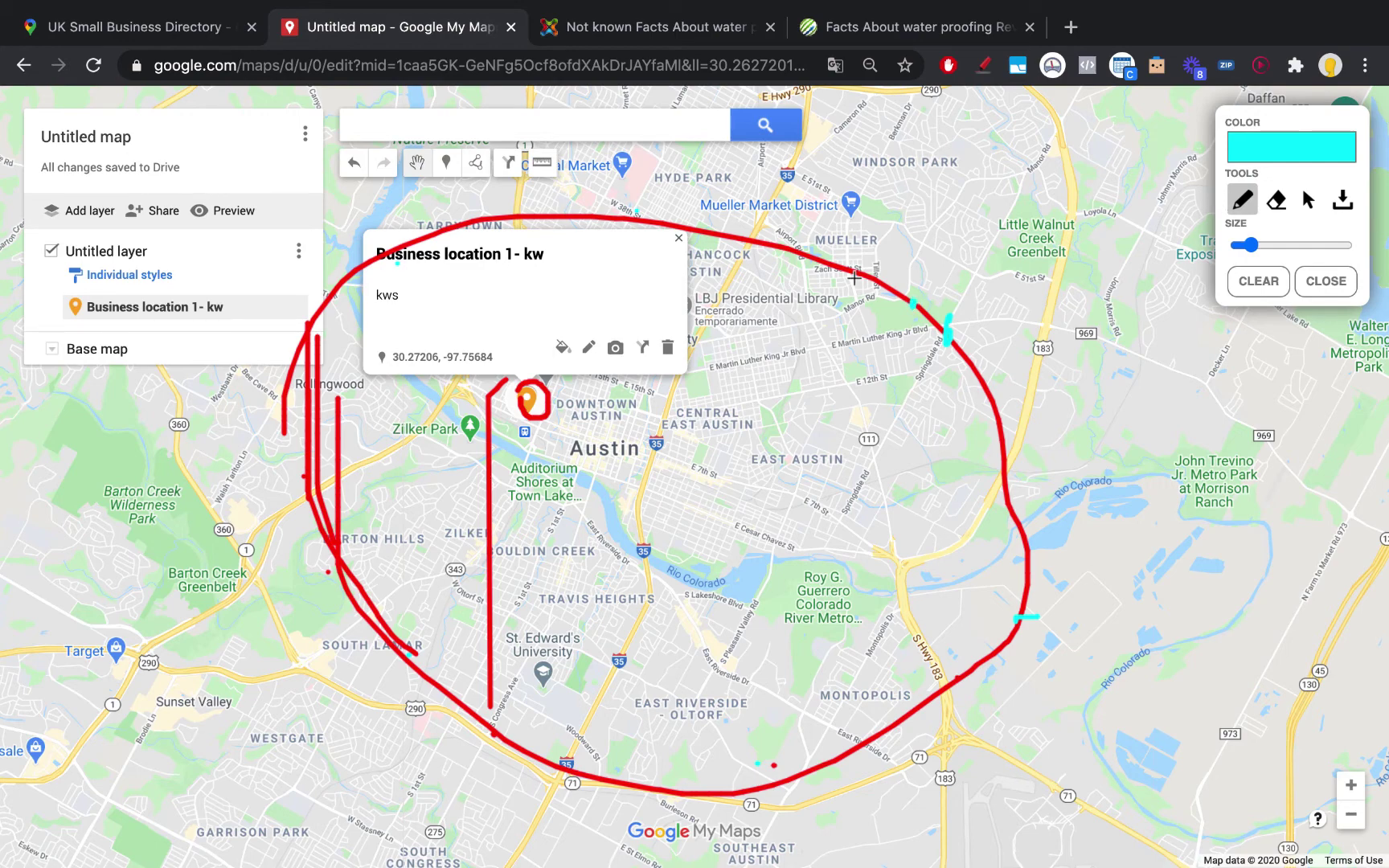
mouse_move(640, 512)
left_mouse_down()
mouse_move(775, 438)
mouse_move(965, 376)
left_mouse_up()
mouse_move(640, 518)
left_mouse_down()
mouse_move(822, 551)
mouse_move(996, 655)
left_mouse_up()
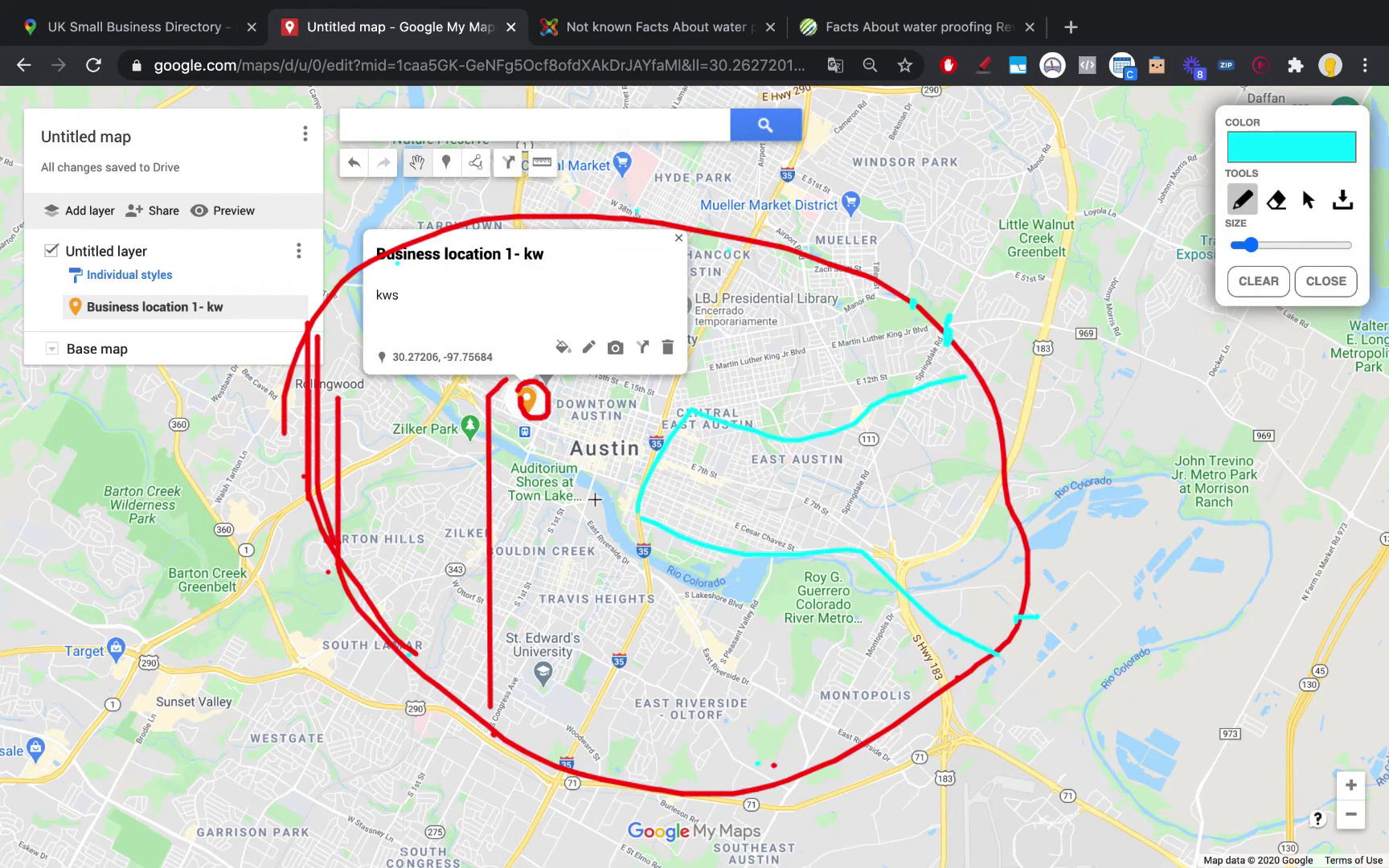
left_click_drag(540, 420, 641, 511)
left_click_drag(576, 450, 538, 814)
left_click_drag(533, 429, 337, 488)
left_click_drag(541, 419, 542, 269)
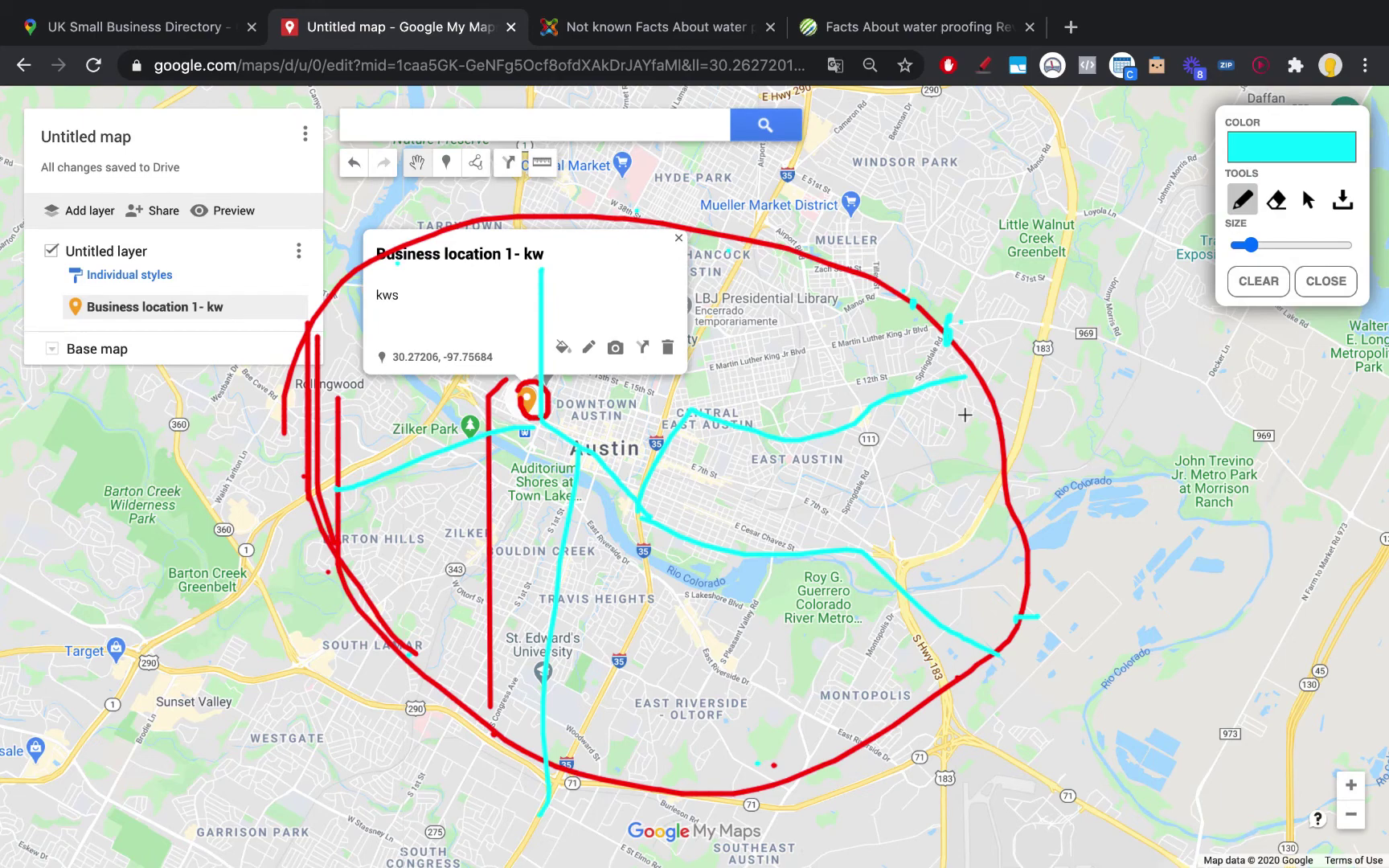
left_click(1325, 281)
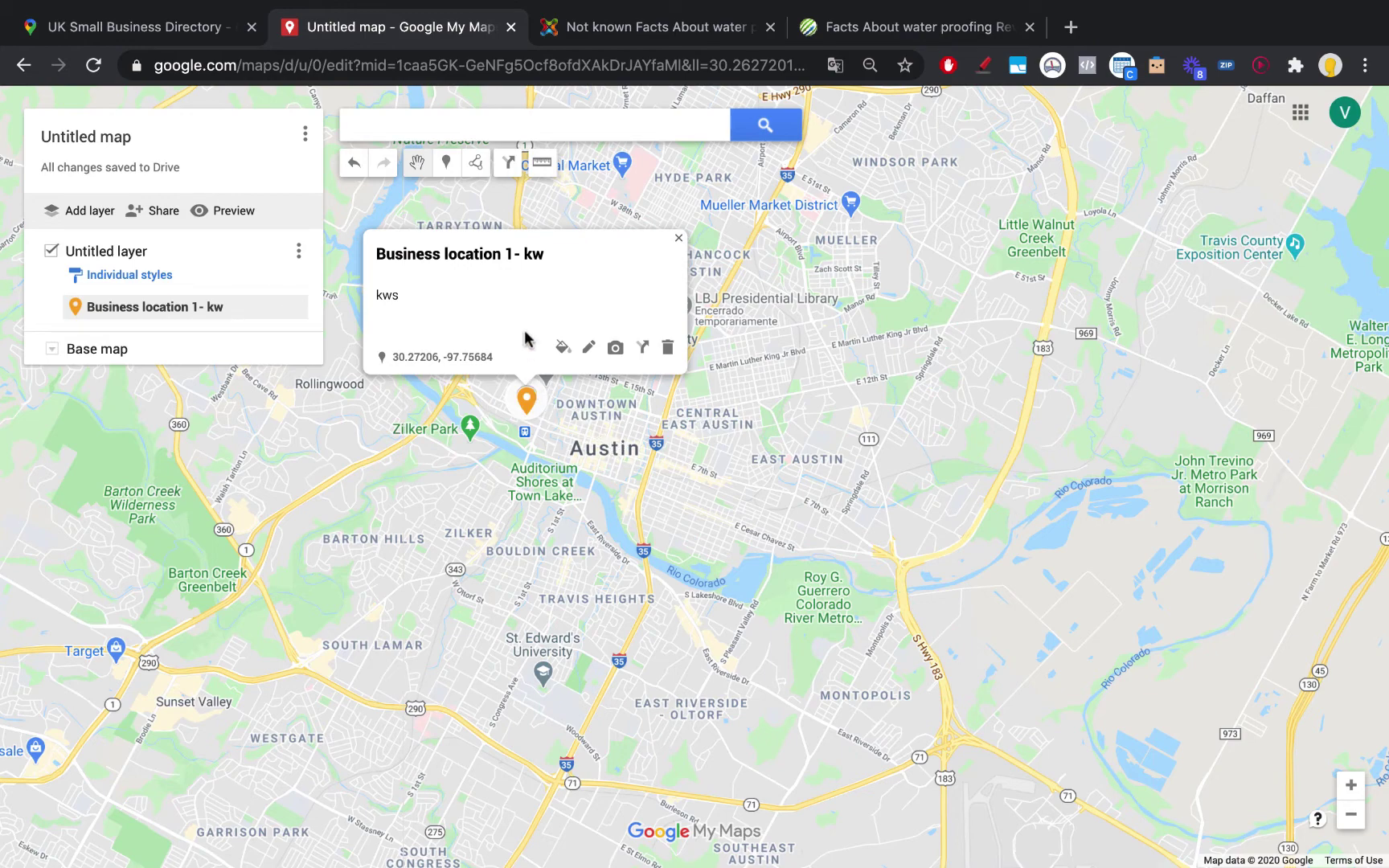
Use Directions to here on the Business location 1- kw pin with East Austin as start A.
scroll(521, 416, "up", 5)
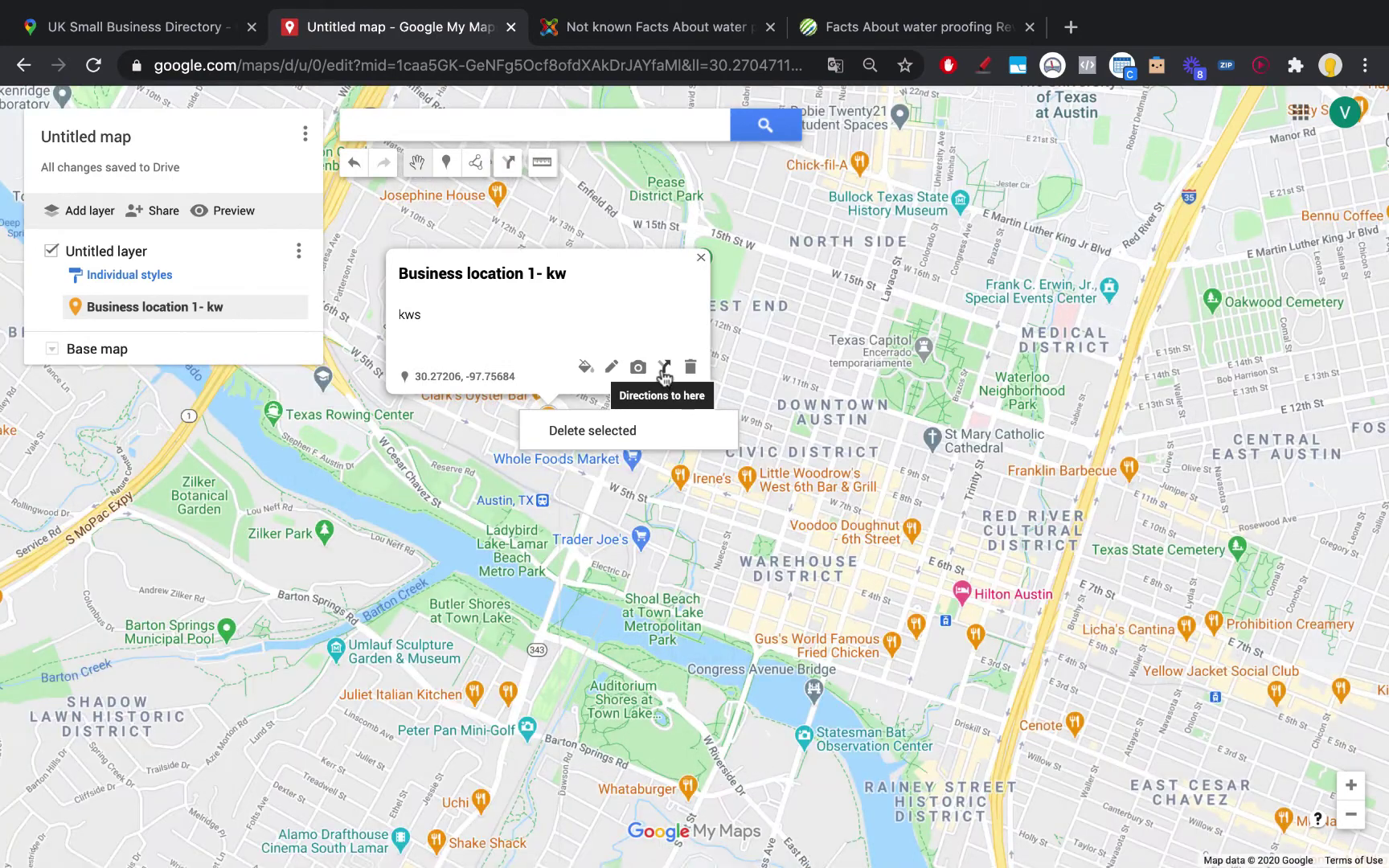
left_click(661, 368)
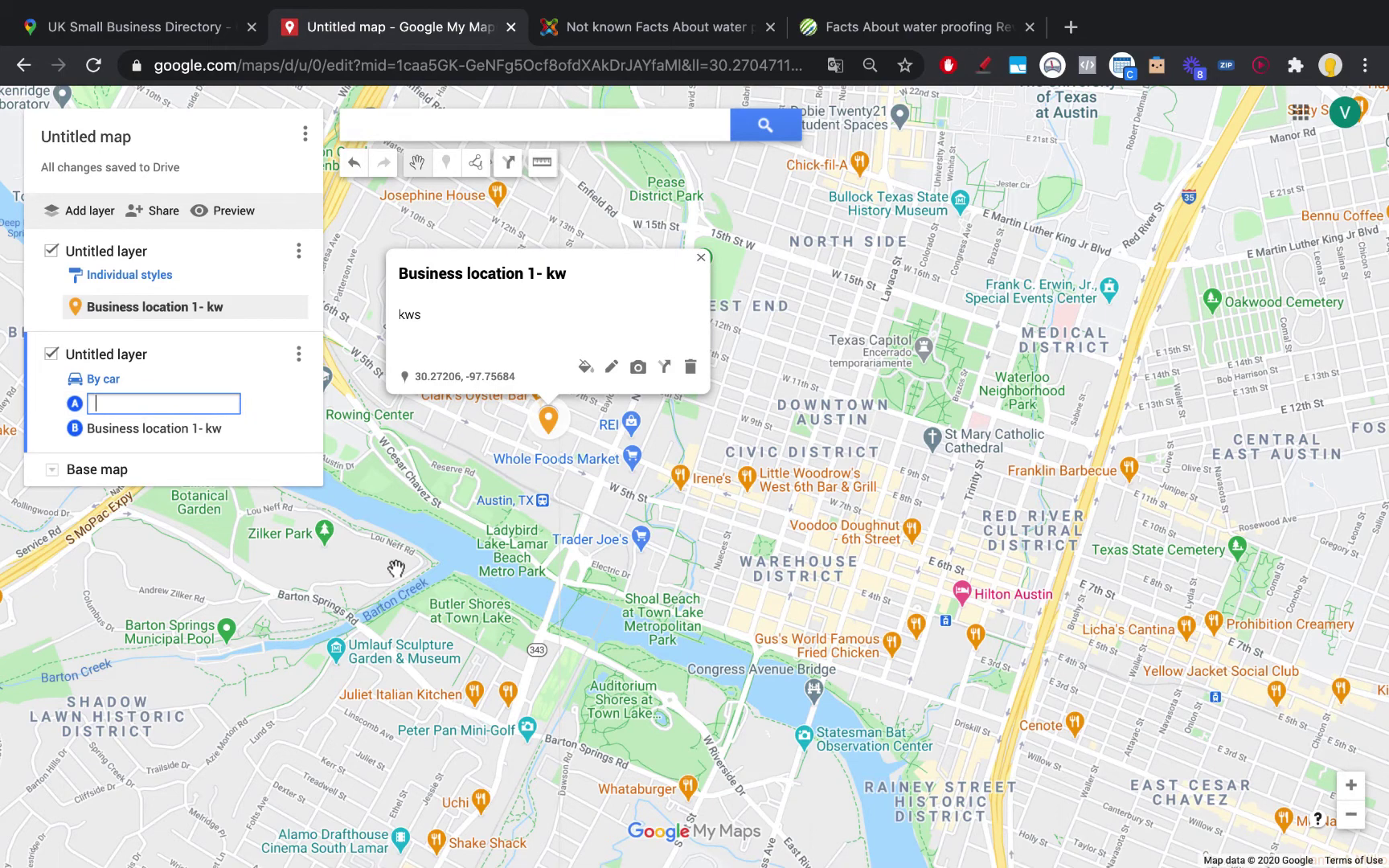
scroll(661, 635, "down", 3)
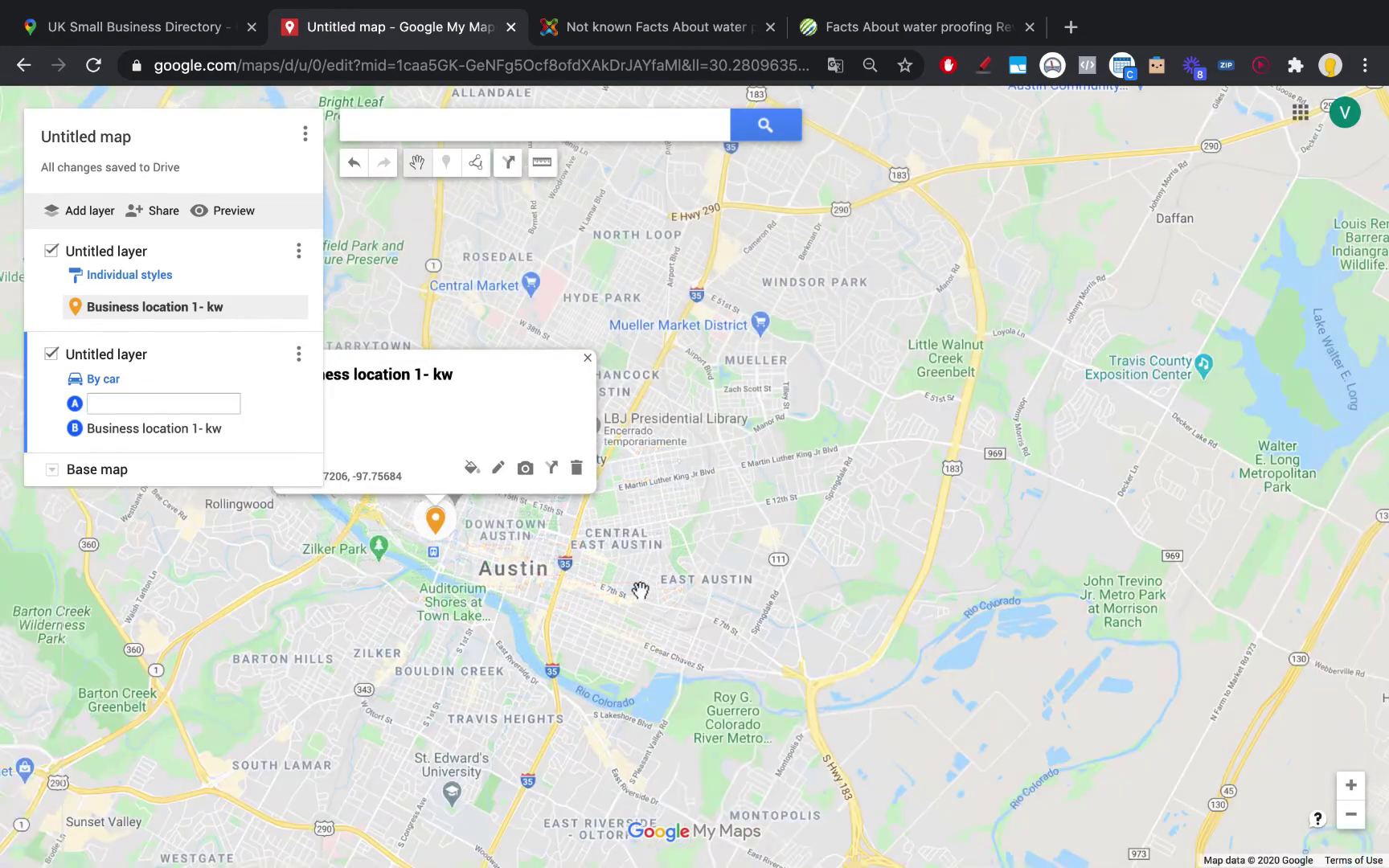
type("t a")
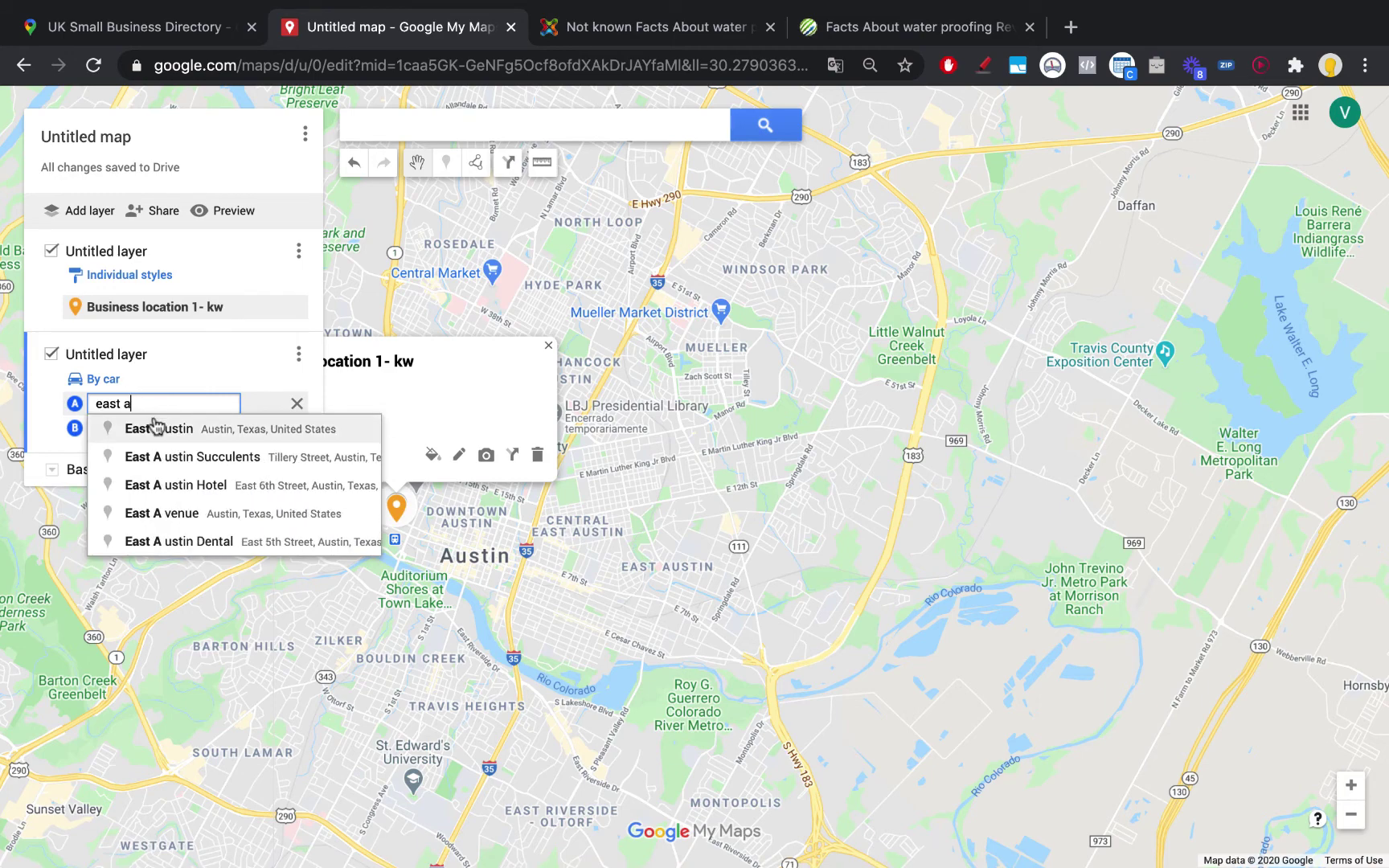
left_click(155, 424)
scroll(603, 483, "up", 3)
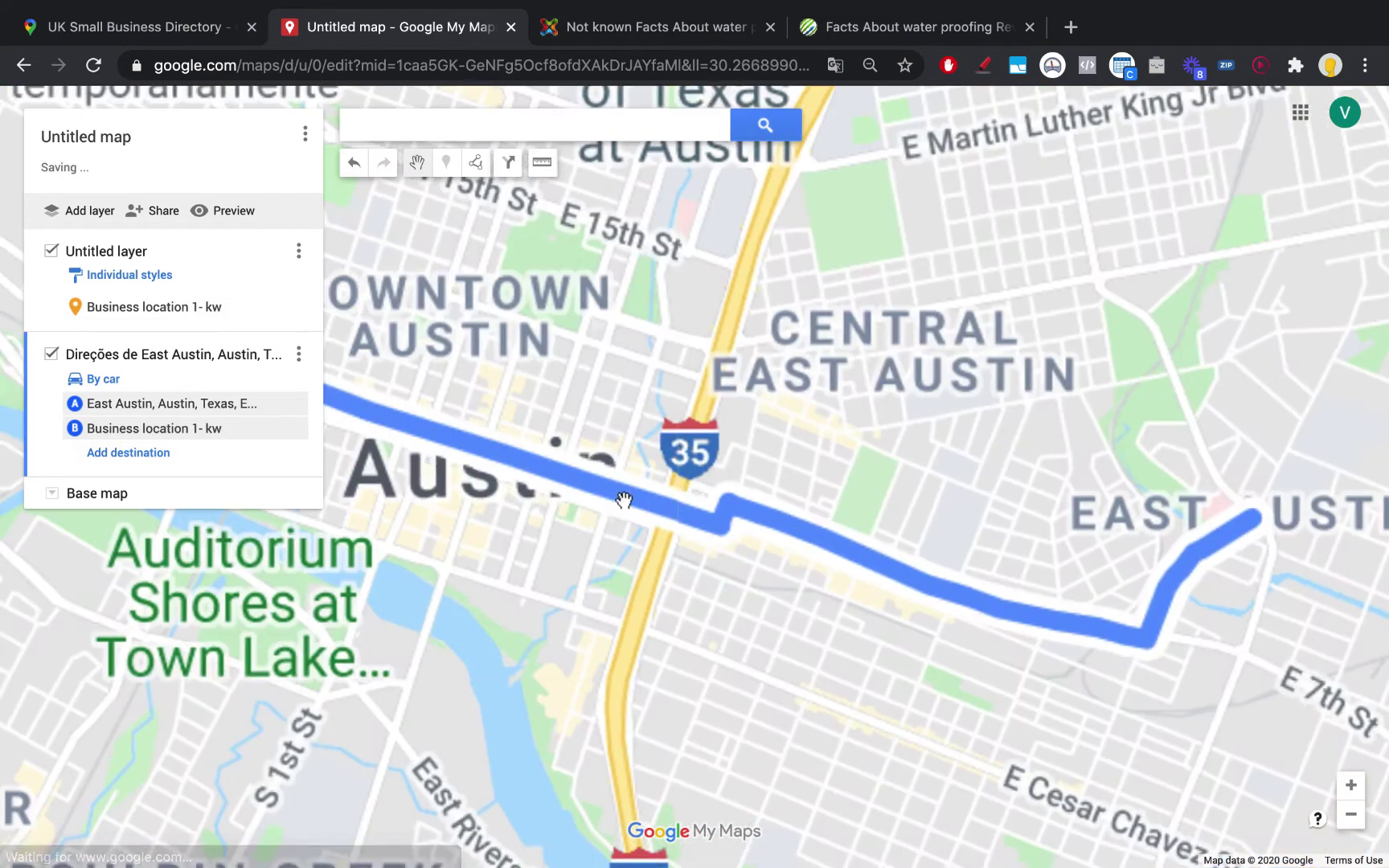
scroll(631, 509, "down", 1)
scroll(631, 509, "down", 2)
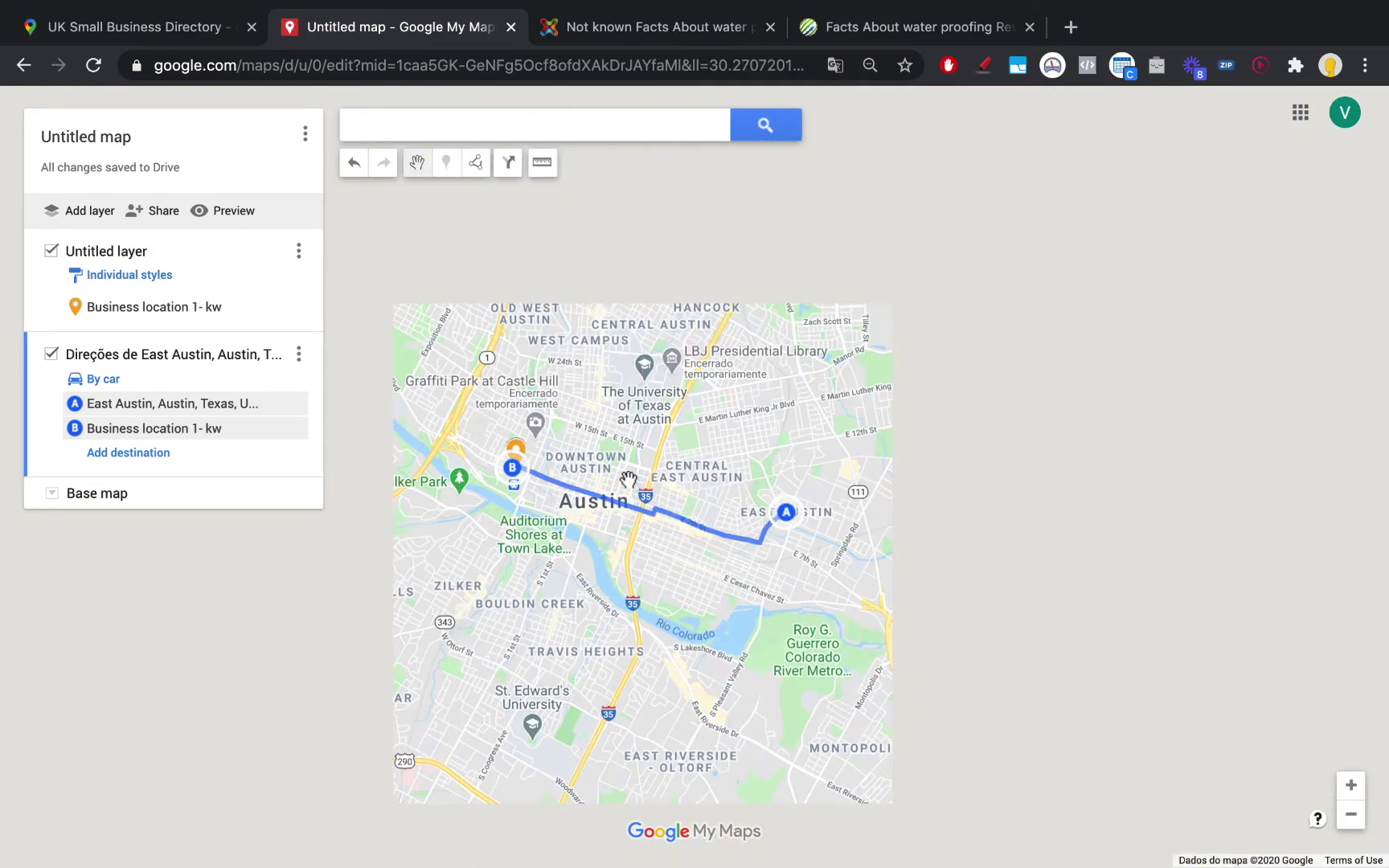
scroll(619, 444, "down", 1)
scroll(619, 444, "up", 1)
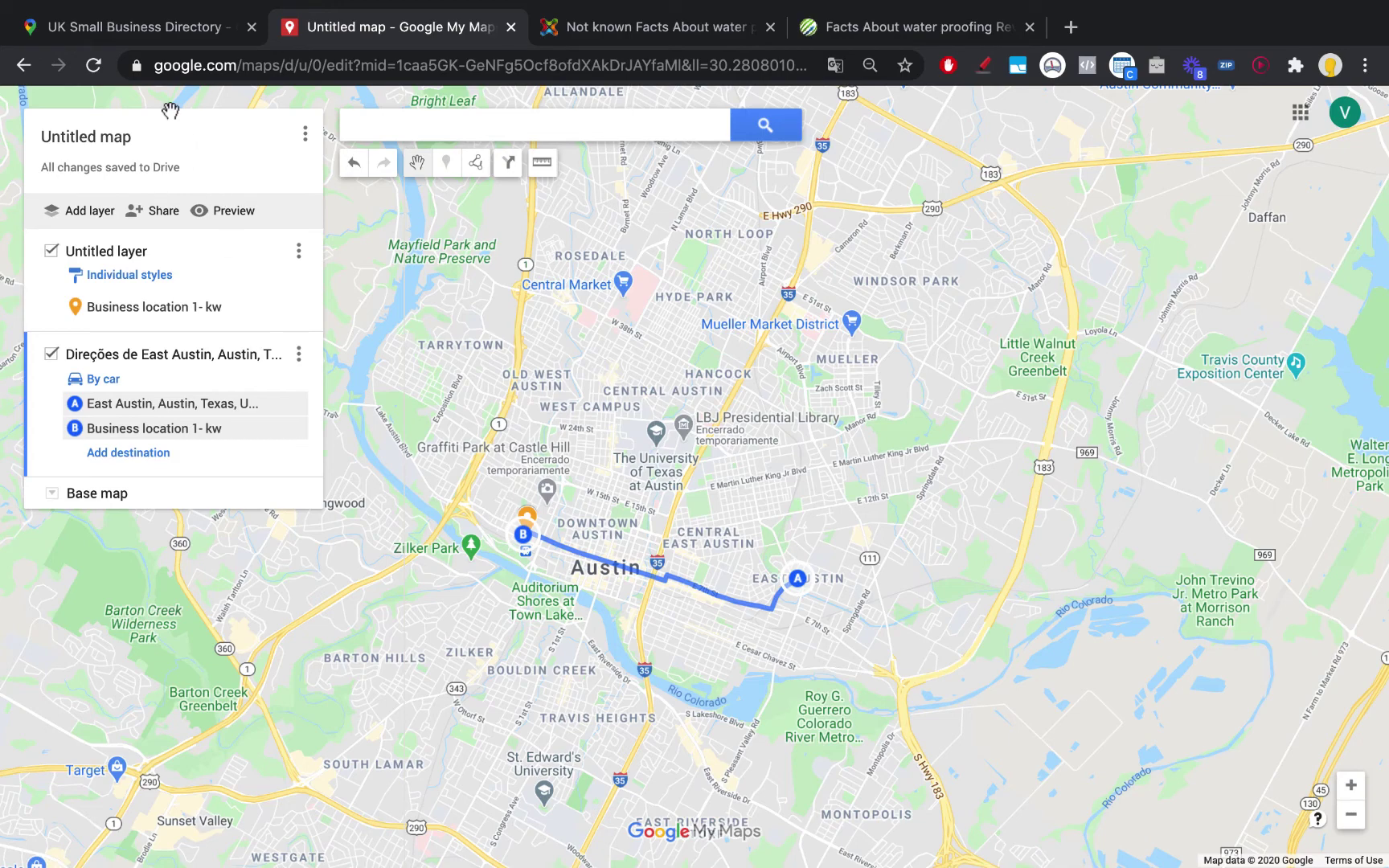
Share the UK Small Business Directory place and copy its embed map HTML.
left_click(145, 26)
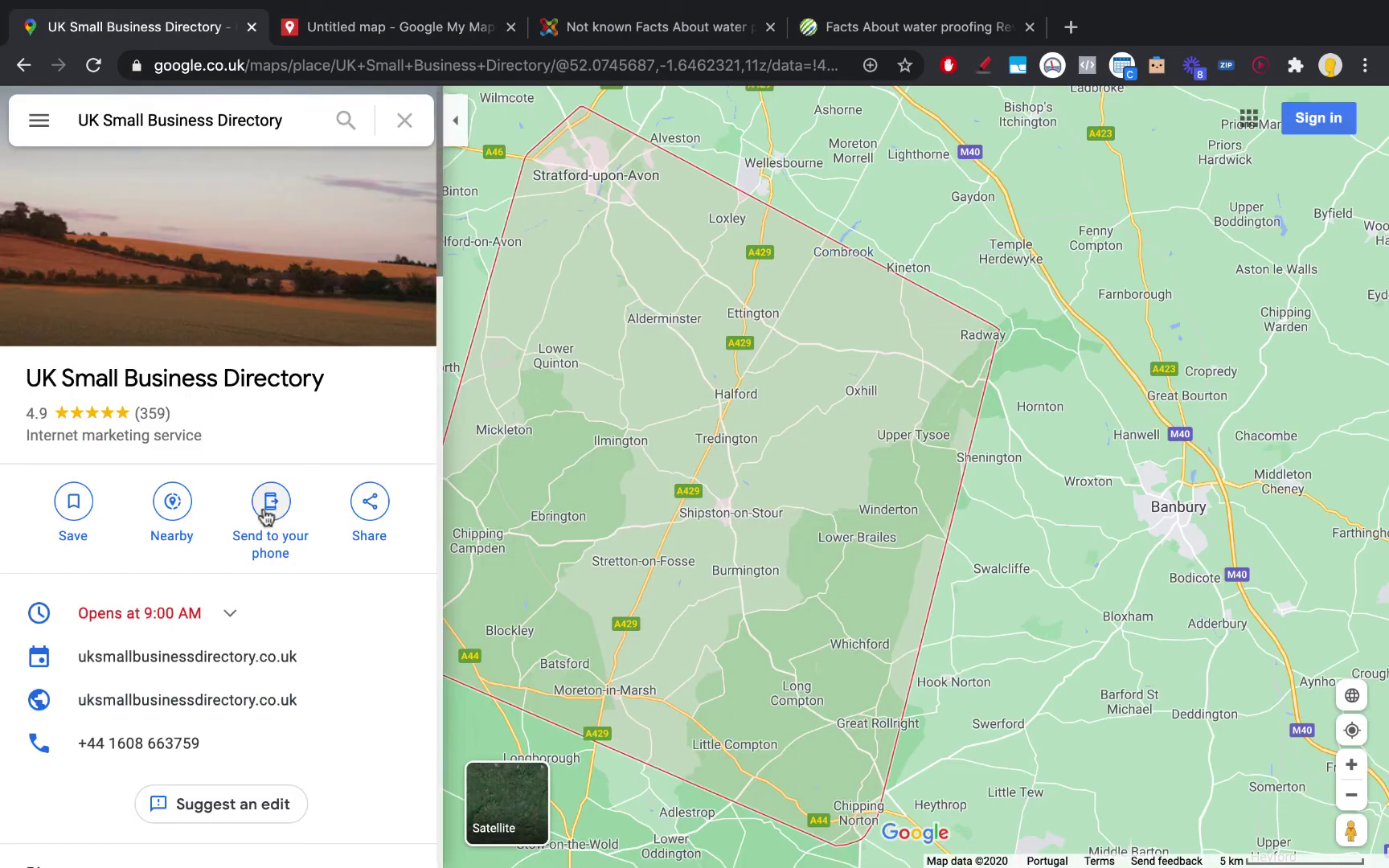
left_click(368, 508)
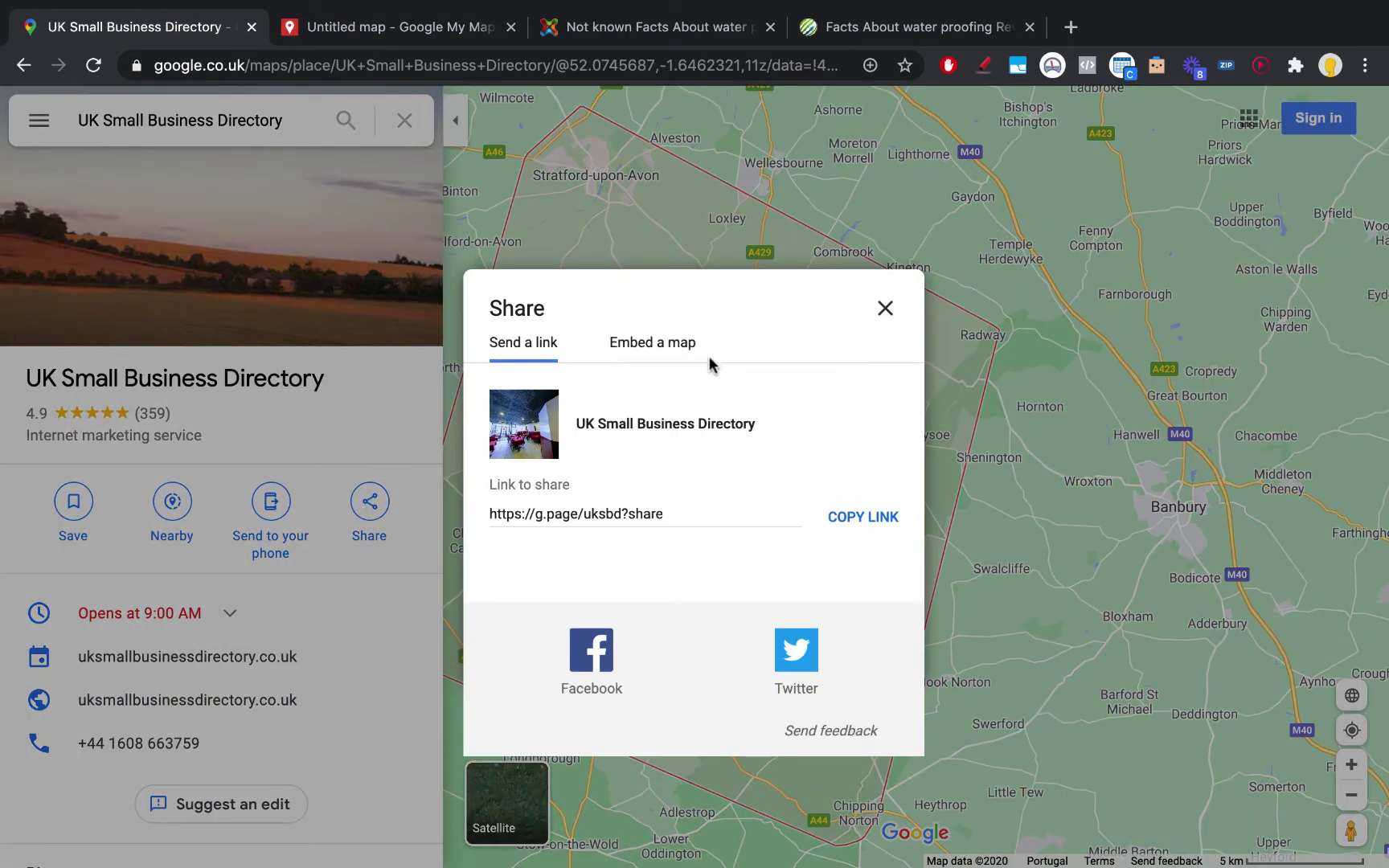
left_click(649, 344)
left_click(952, 251)
Select the short share link, recheck the embed code, then return to the Untitled map.
left_click(394, 190)
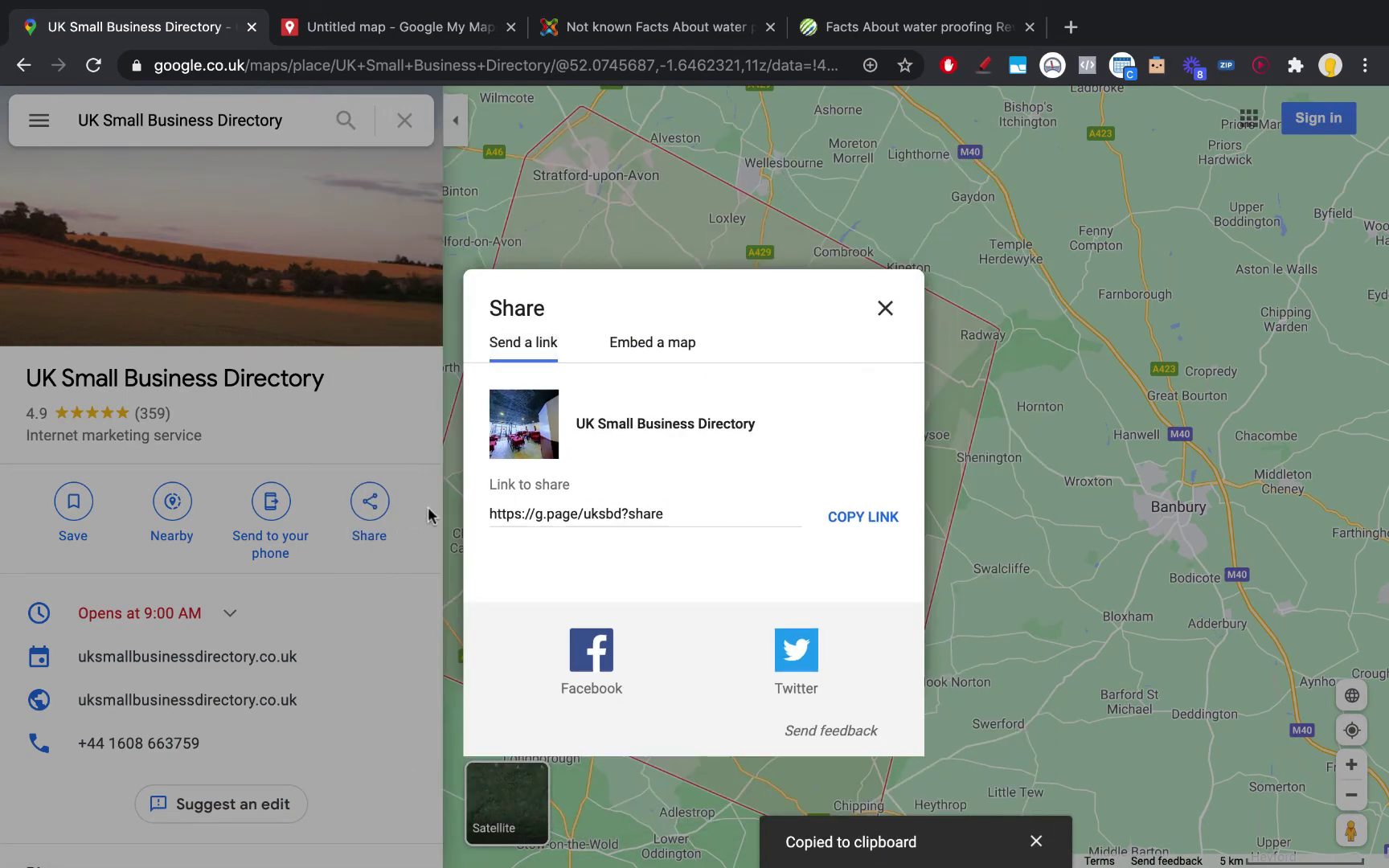
left_click(556, 508)
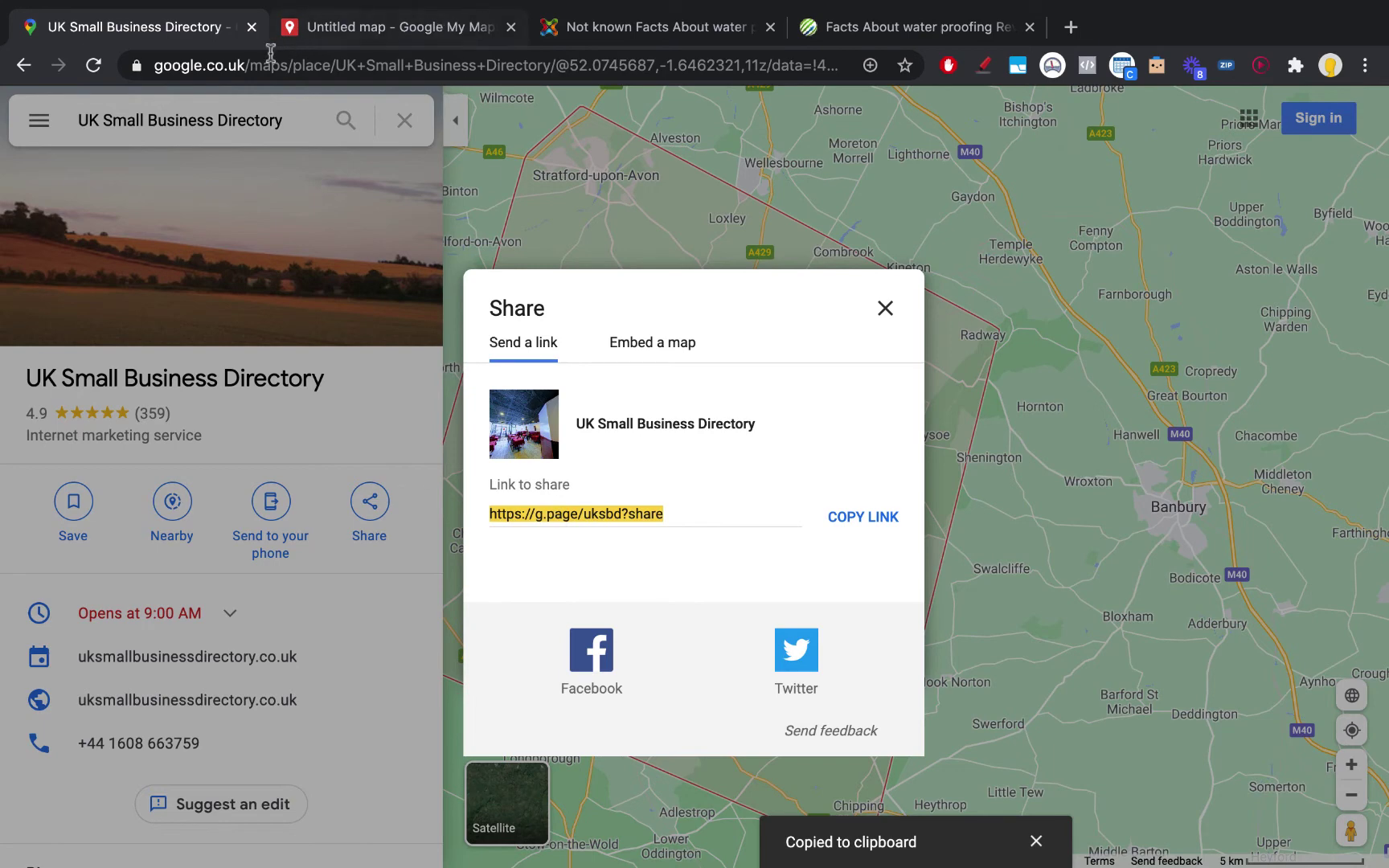
left_click(181, 64)
left_click(688, 512)
left_click(659, 344)
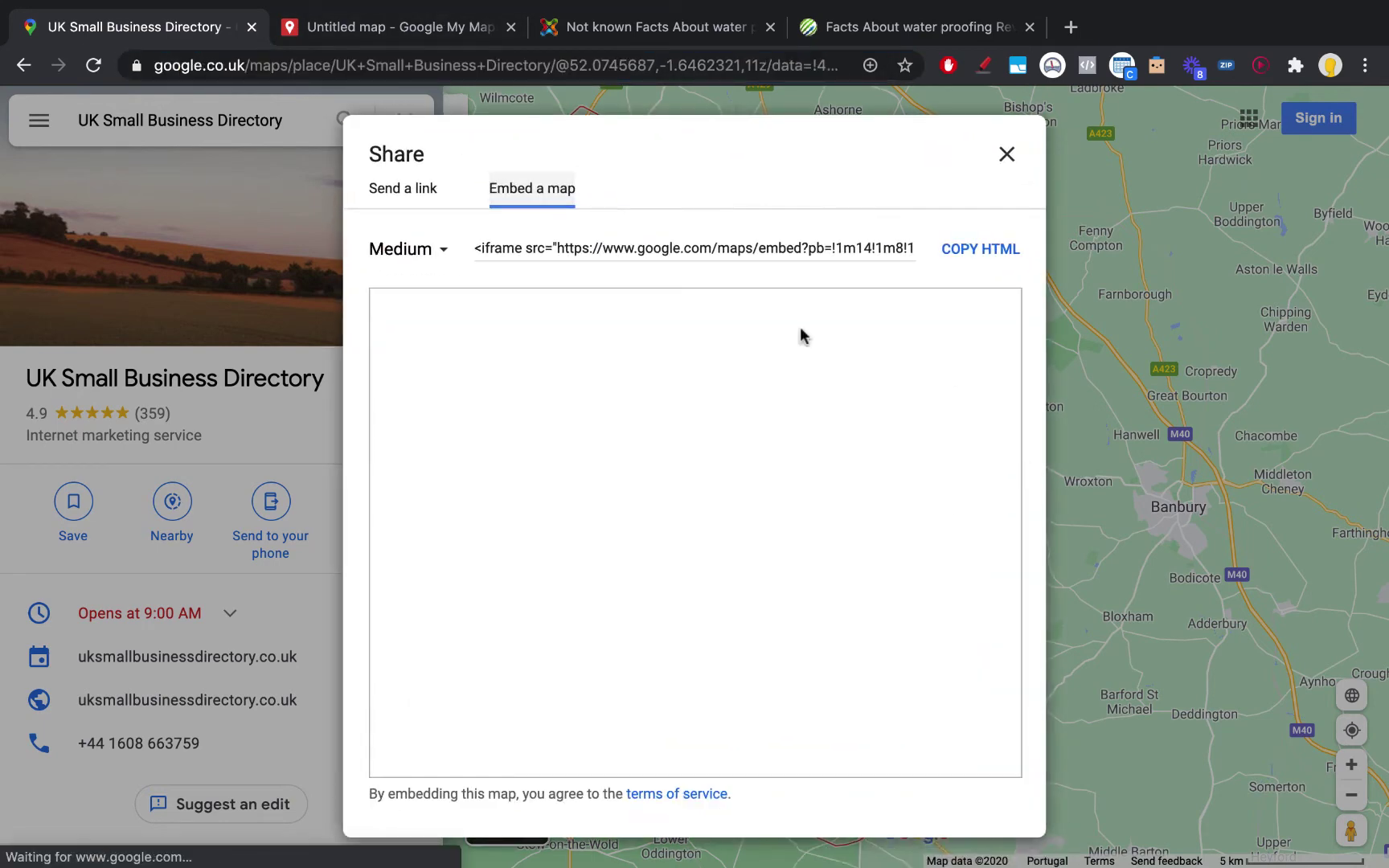
left_click(451, 191)
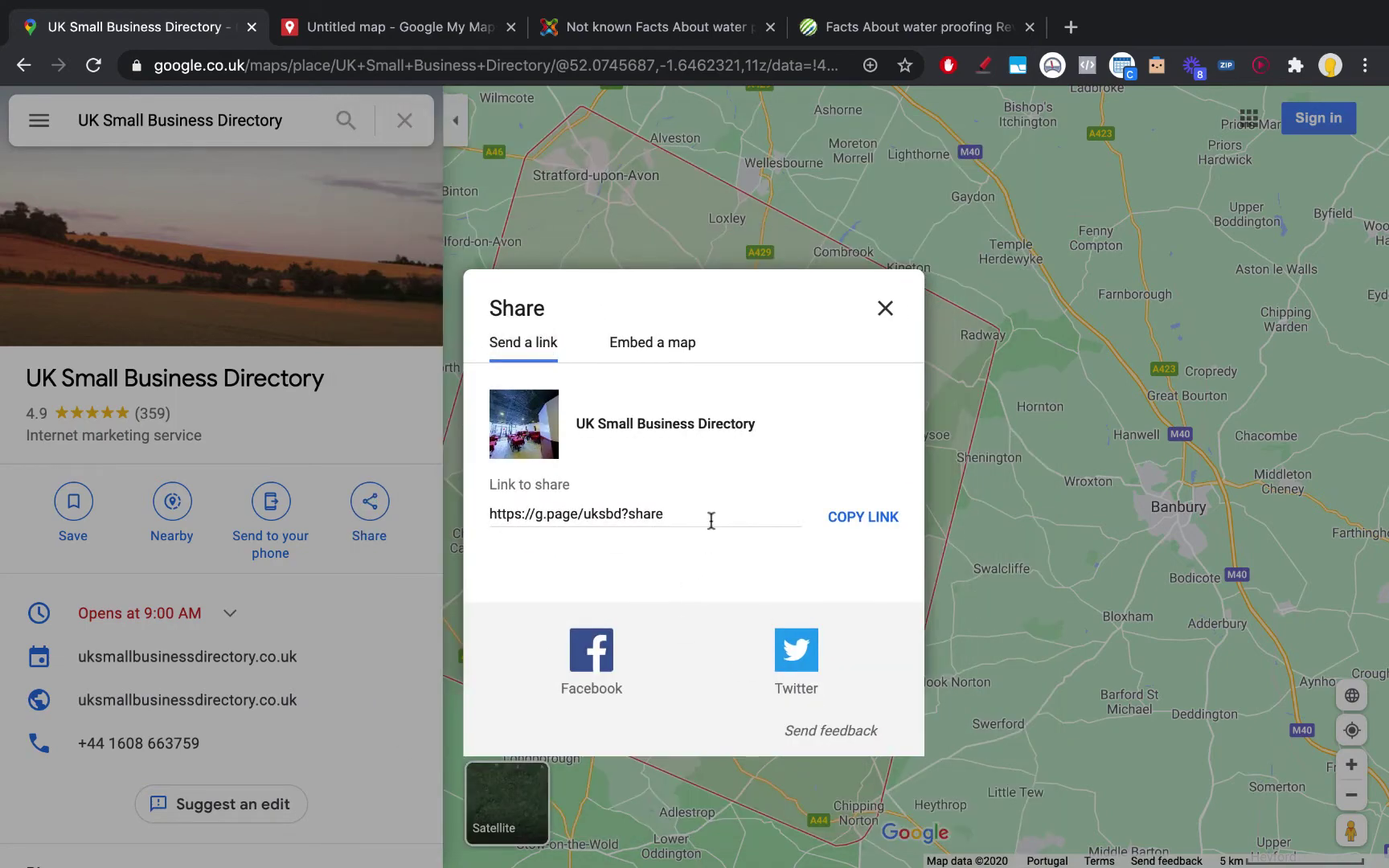
left_click(409, 33)
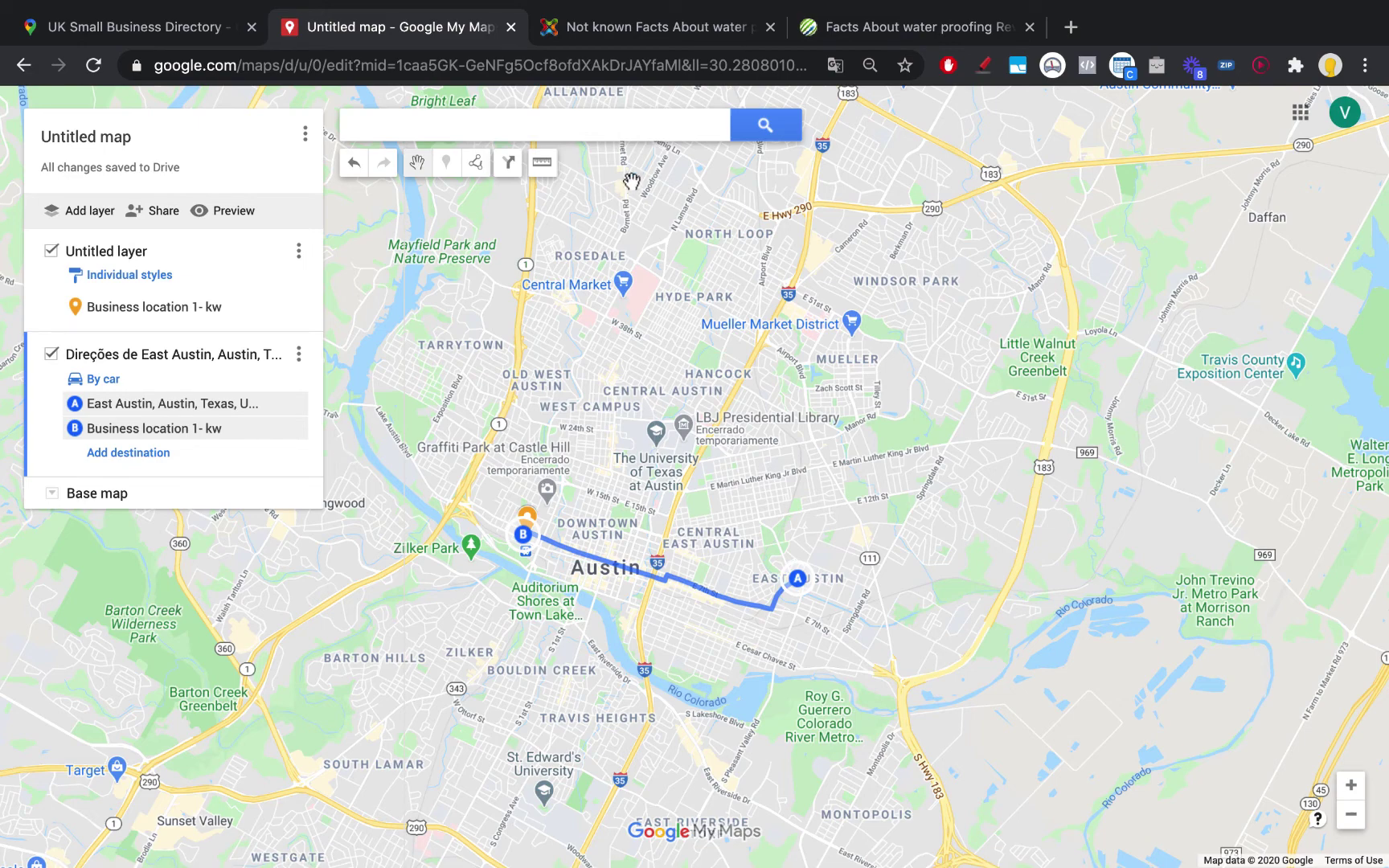
left_click(704, 34)
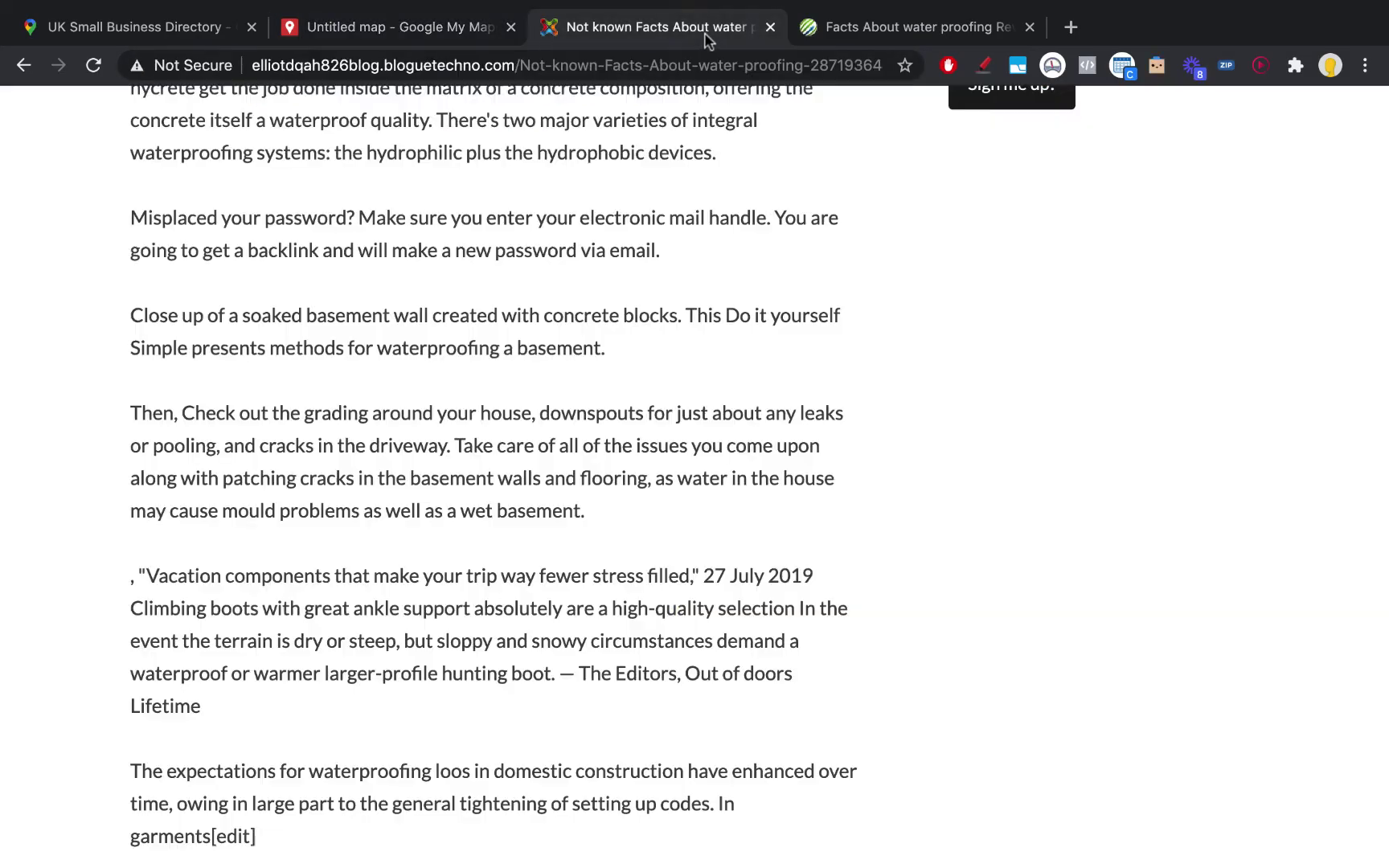
scroll(781, 296, "up", 10)
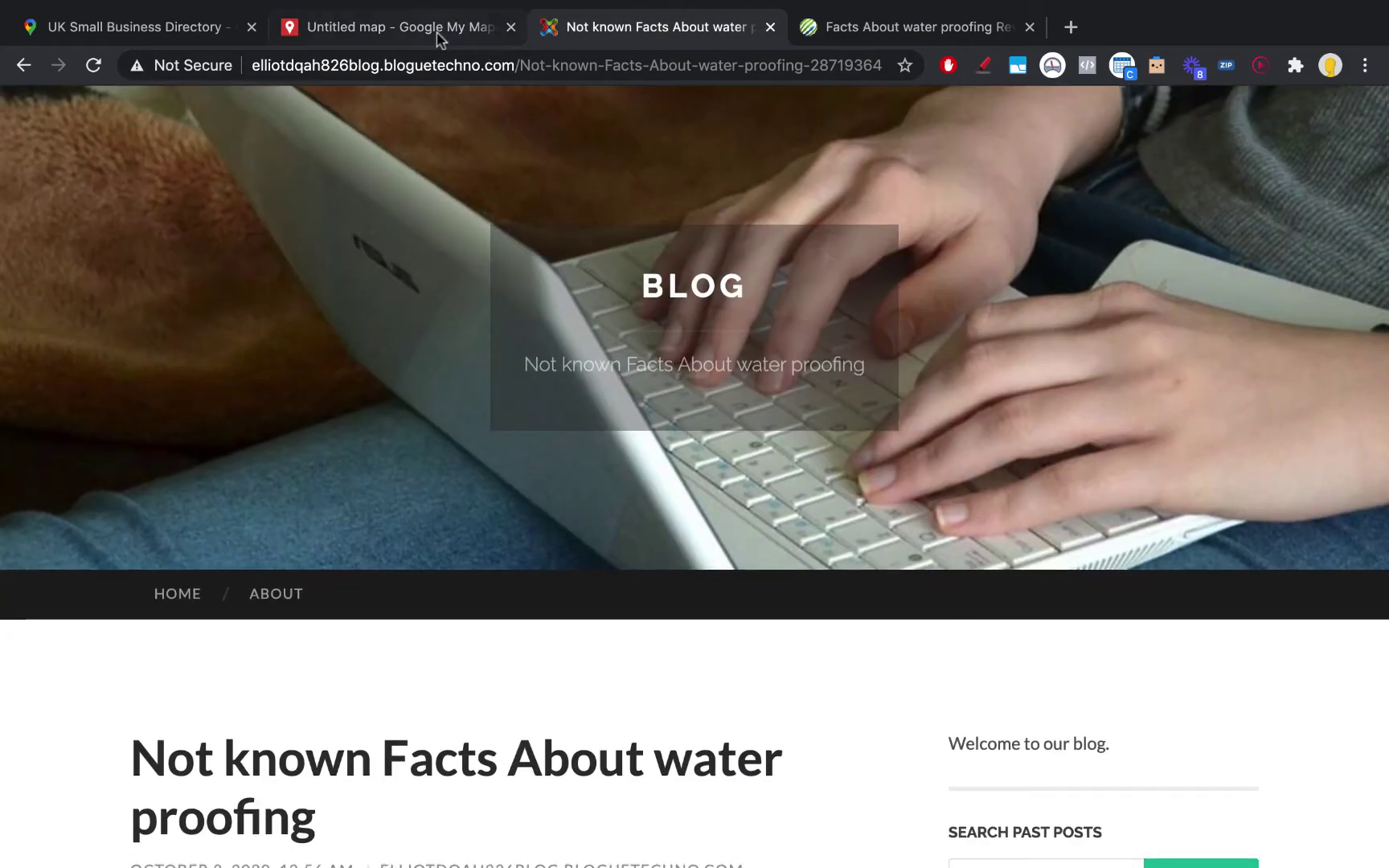
left_click(434, 33)
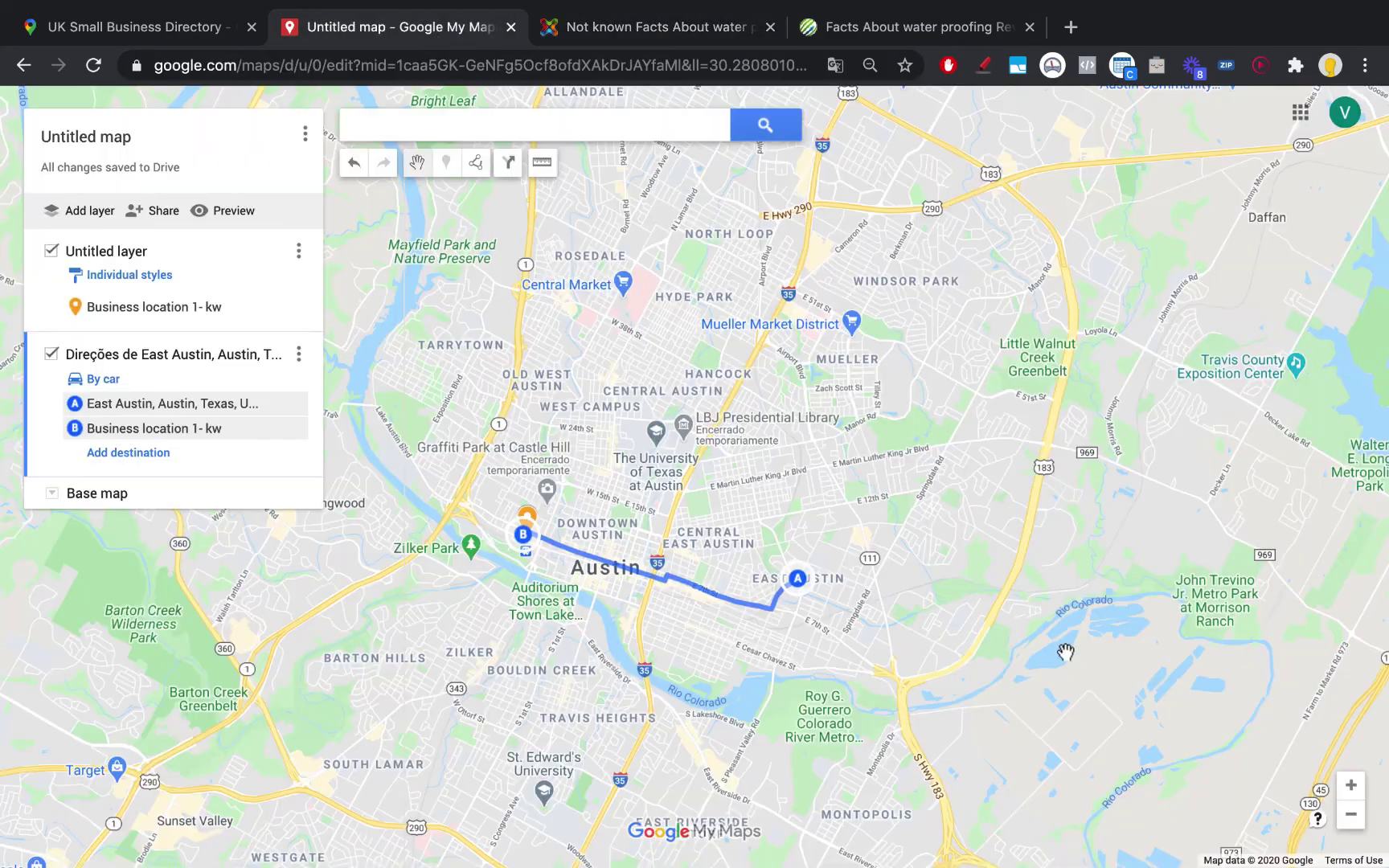